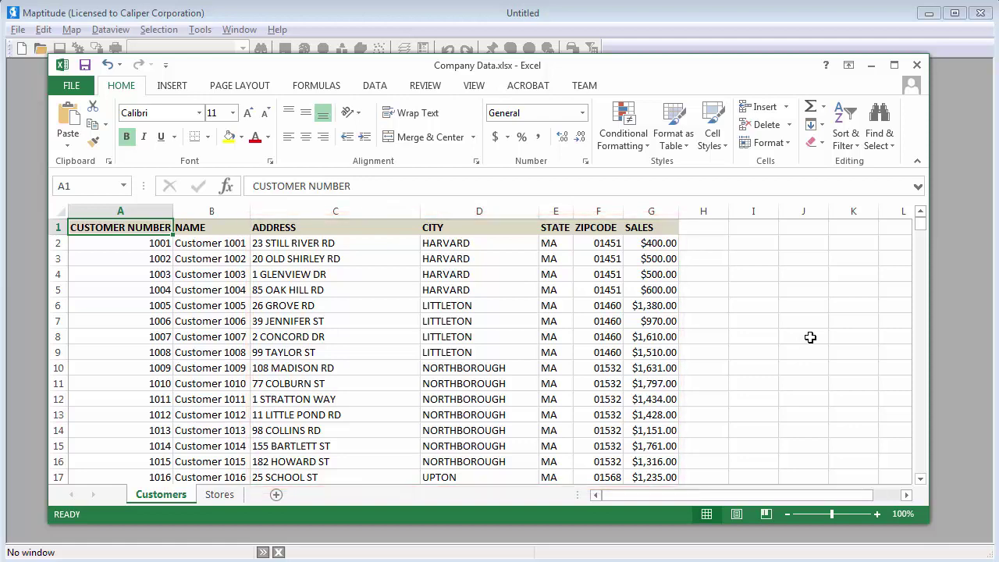
# Show the Stores sheet of Company Data, listing the Wellesley and Cambridge store addresses
pyautogui.click(211, 496)
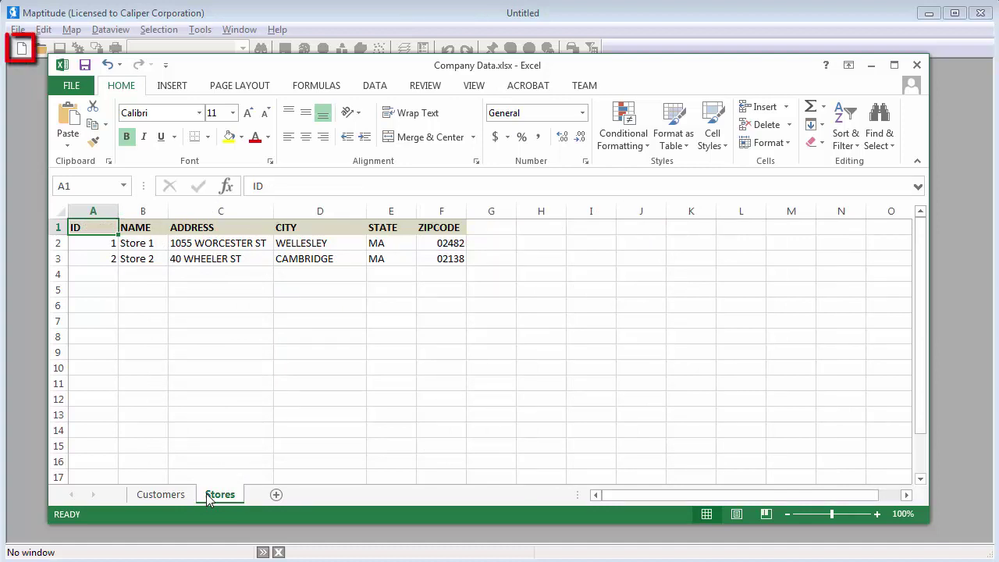
# Start a new map of the Customers sheet from Company Data.xlsx
pyautogui.click(22, 49)
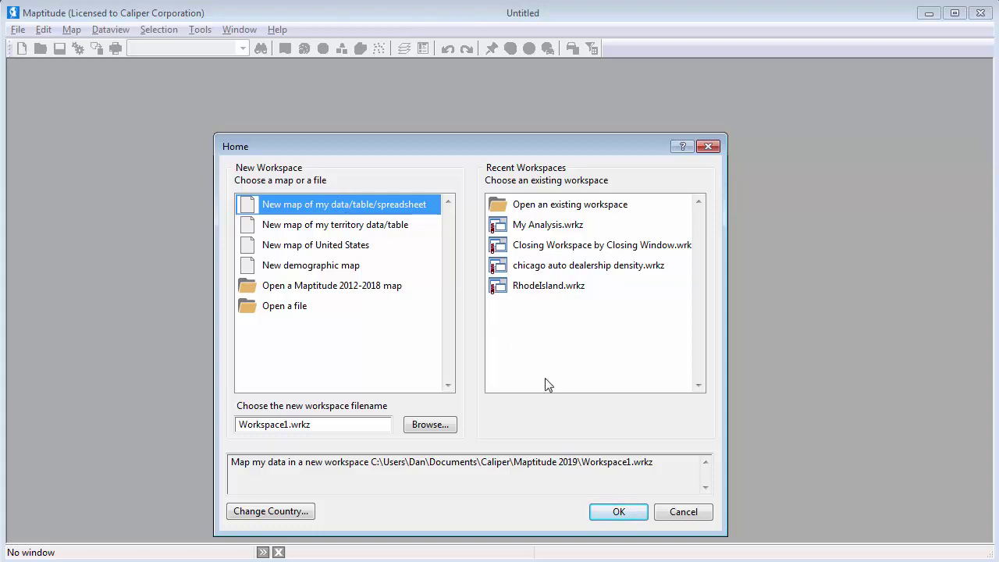
pyautogui.click(617, 512)
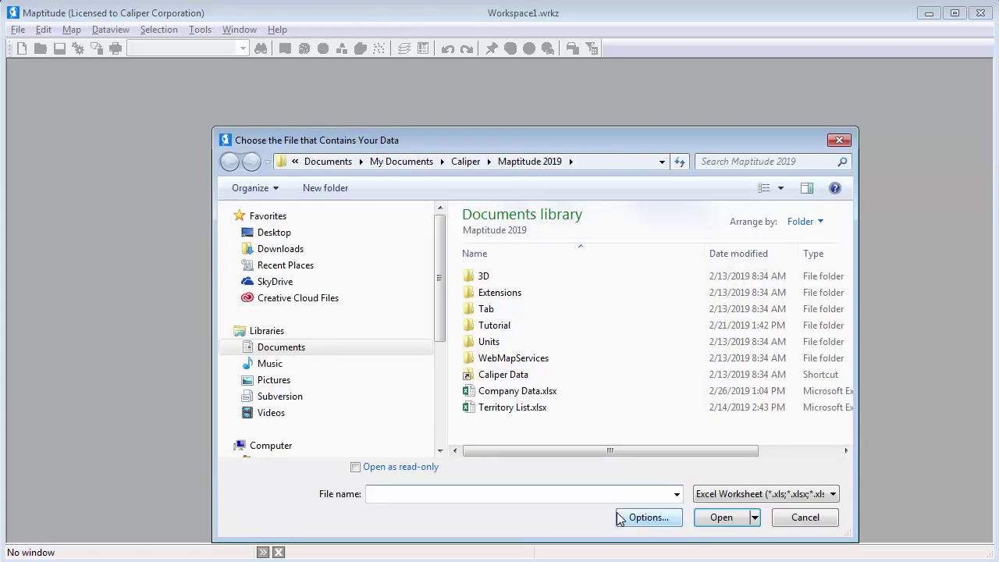
pyautogui.click(547, 392)
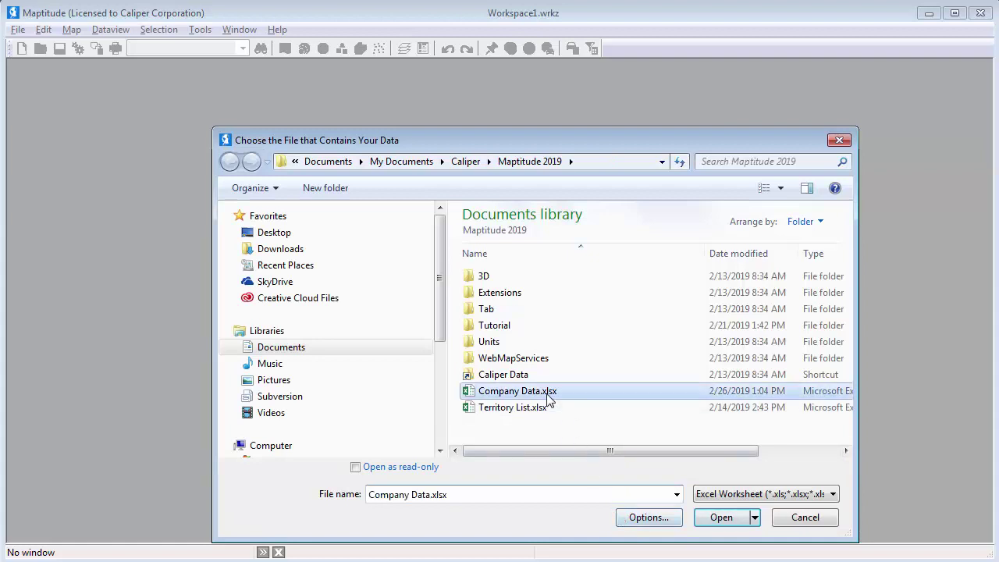
pyautogui.click(719, 517)
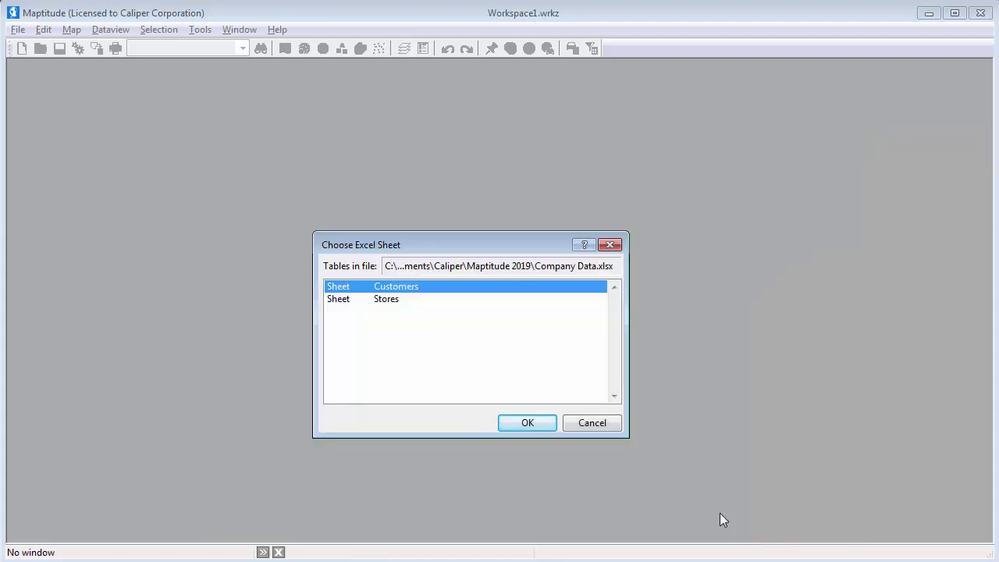
pyautogui.click(528, 422)
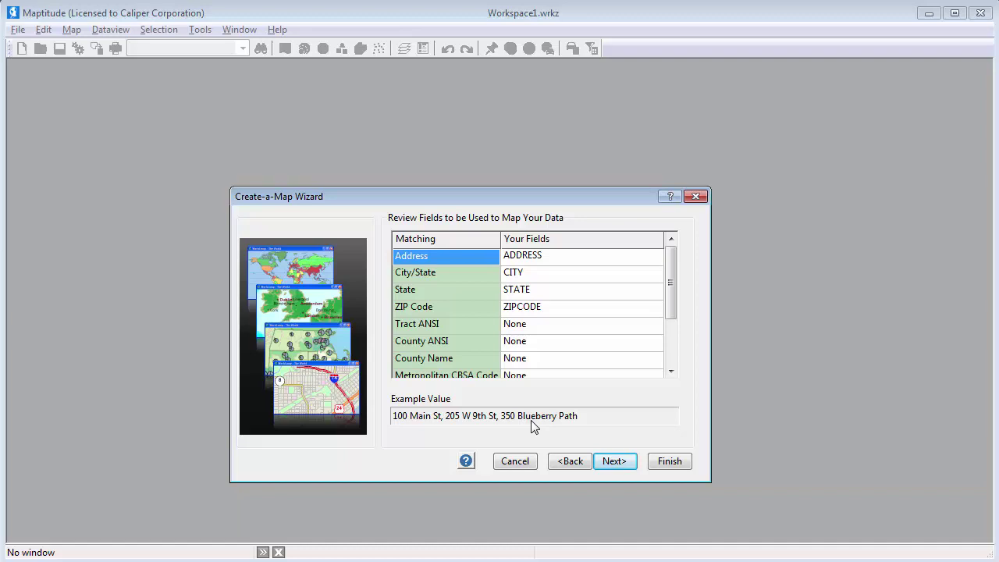
# Locate customers by address and link the data using CUSTOMER NUMBER as ID field
pyautogui.click(623, 459)
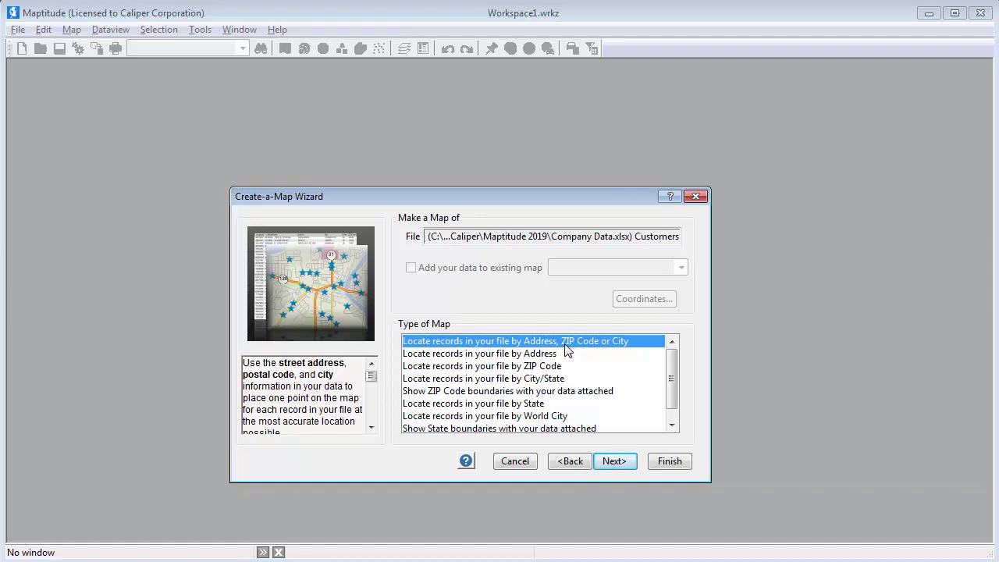
pyautogui.click(613, 461)
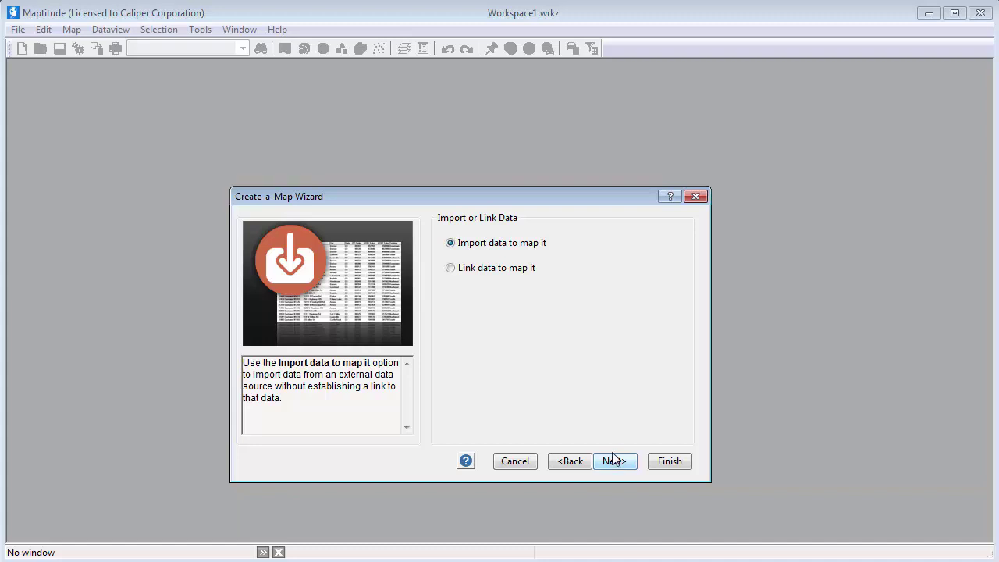
pyautogui.click(505, 273)
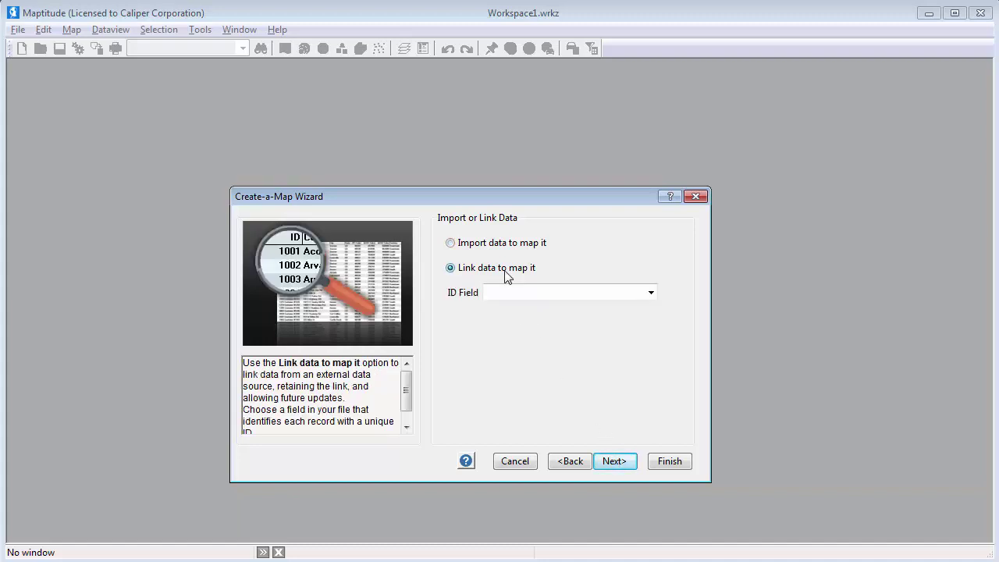
pyautogui.click(516, 294)
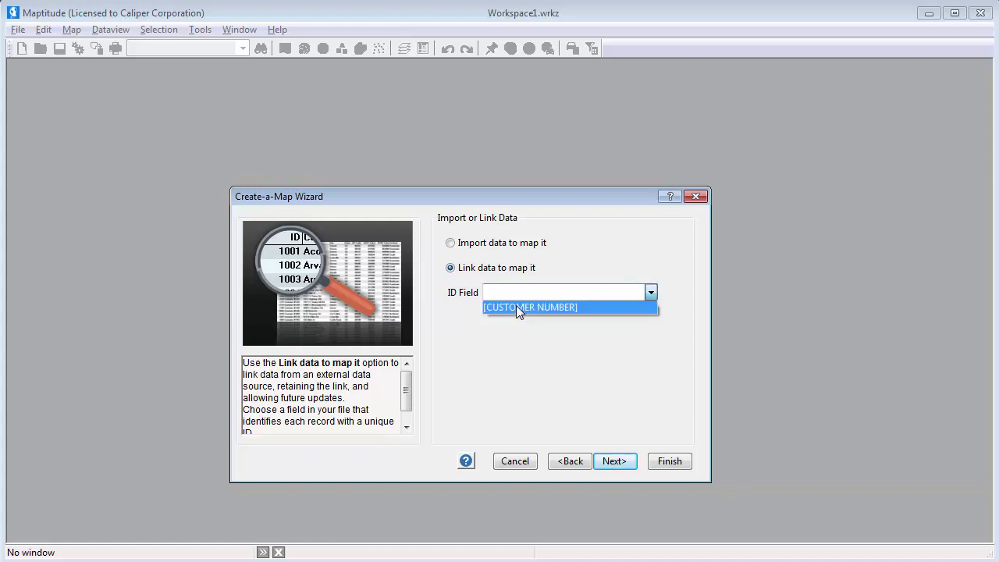
pyautogui.click(516, 306)
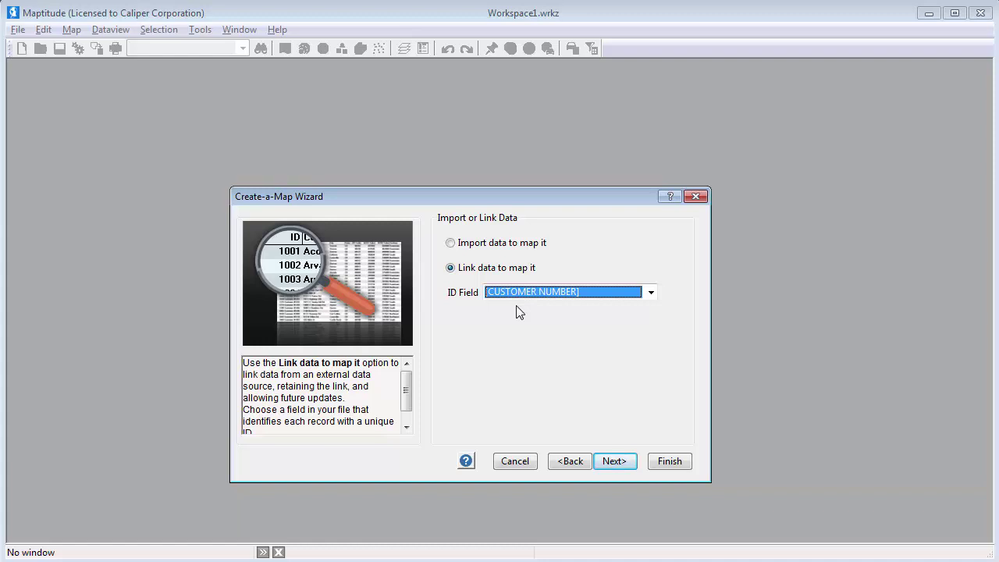
pyautogui.click(621, 461)
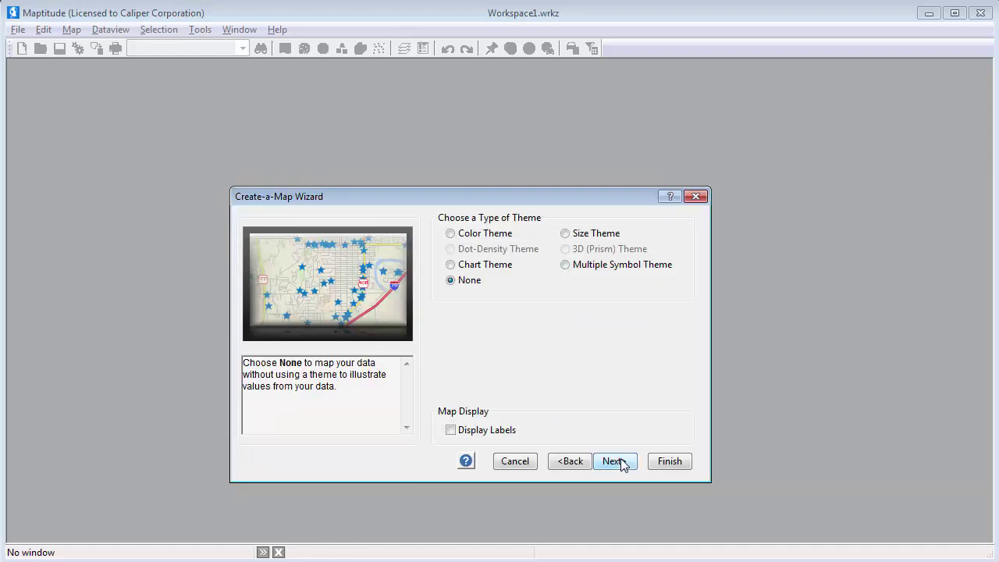
# Apply a SALES size theme and geocode all 1341 customer records by address
pyautogui.click(585, 235)
pyautogui.click(560, 347)
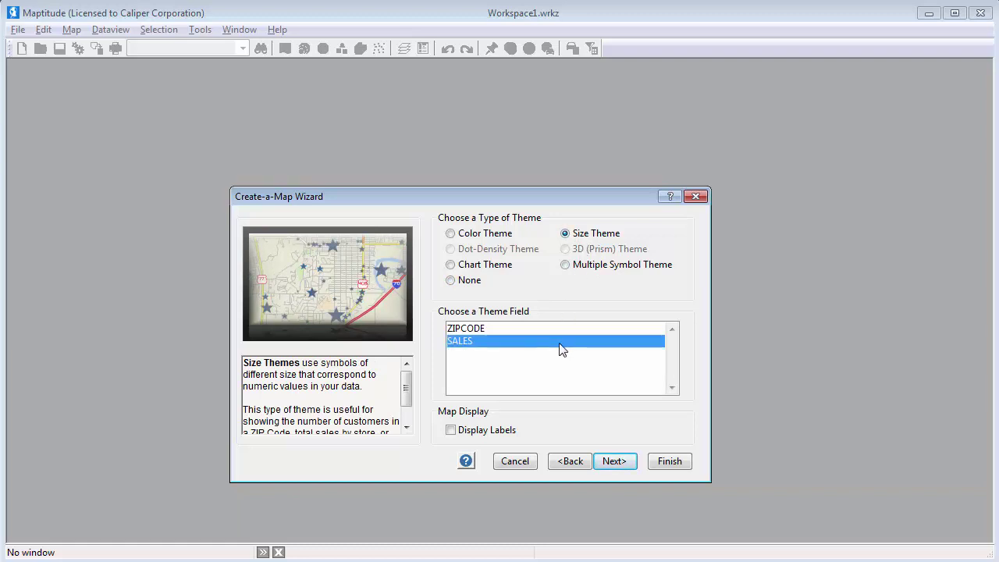
pyautogui.click(614, 461)
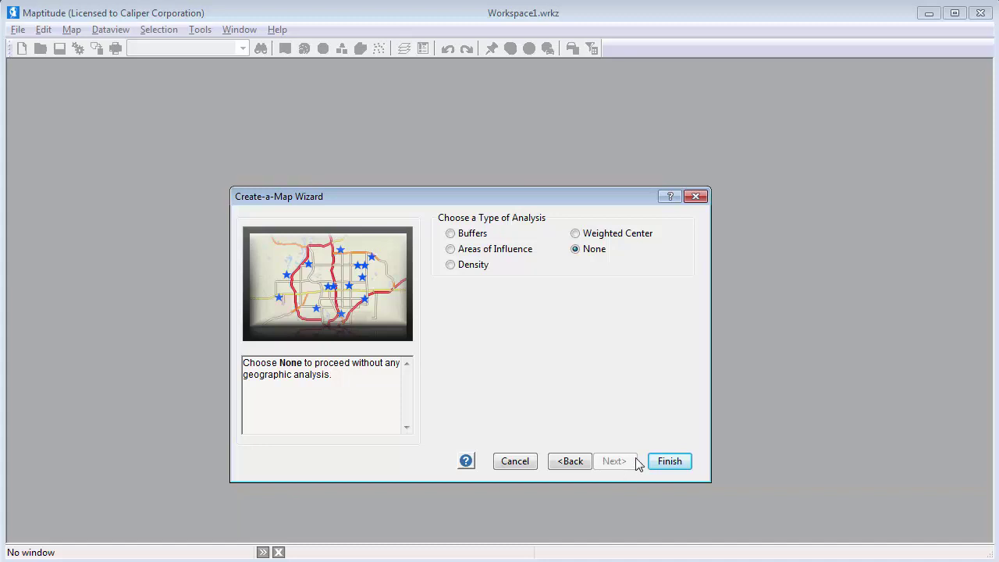
pyautogui.click(662, 461)
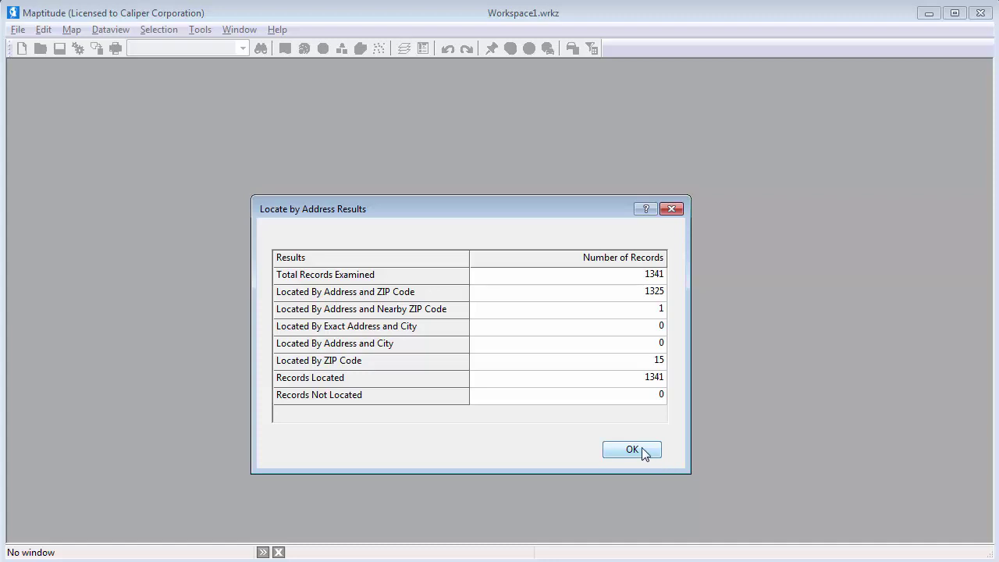
# Dismiss the locate results to view the SALES-sized customer map with its legend
pyautogui.click(641, 449)
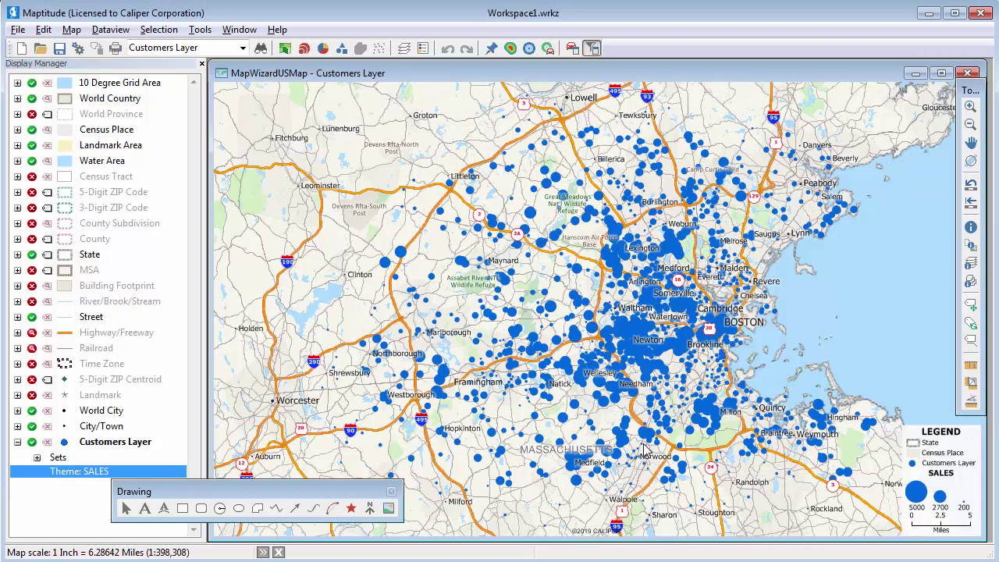
pyautogui.click(71, 30)
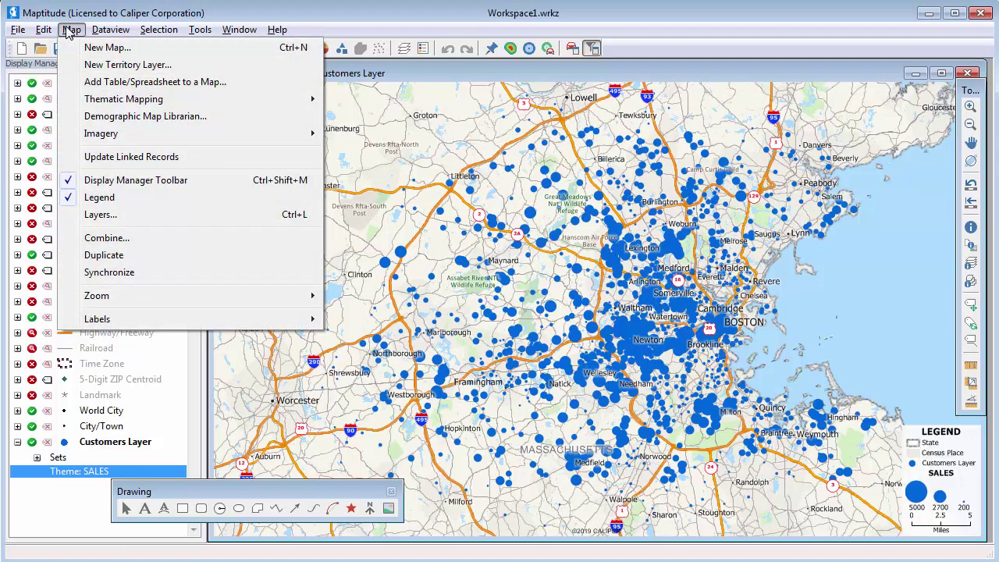
# Add the Customers sheet as linked 5-Digit ZIP Code areas with a green SALES color theme
pyautogui.click(103, 86)
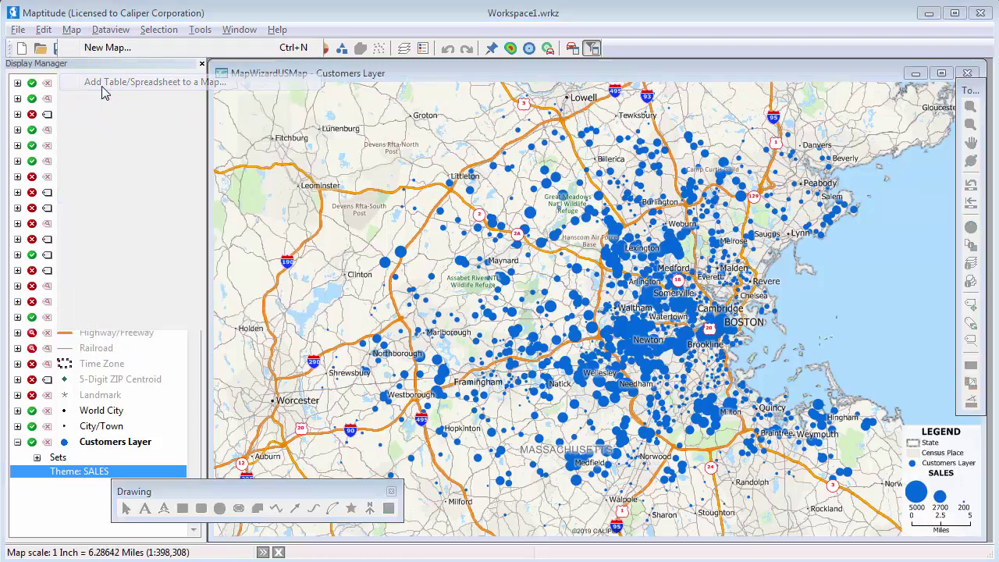
pyautogui.click(529, 353)
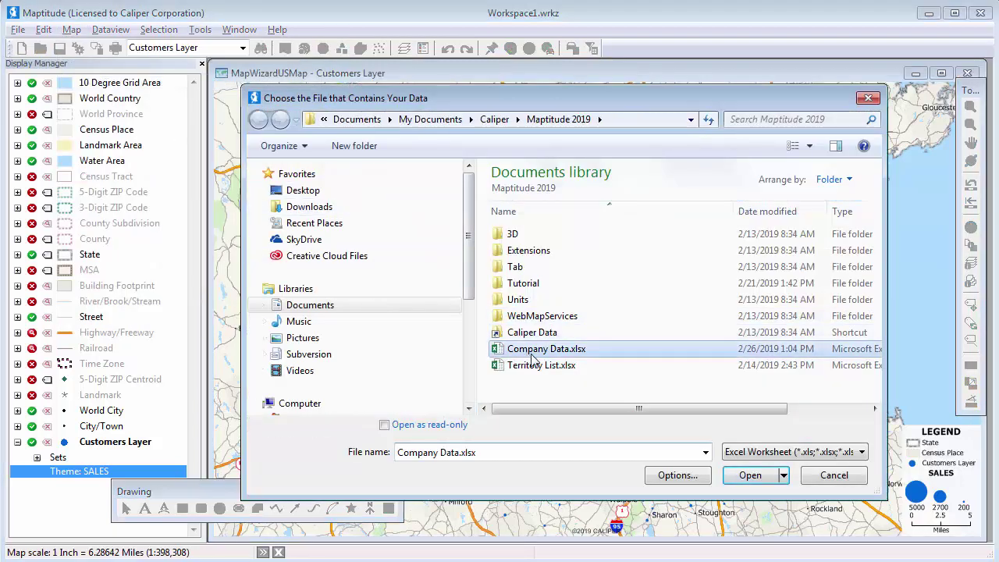
pyautogui.click(750, 476)
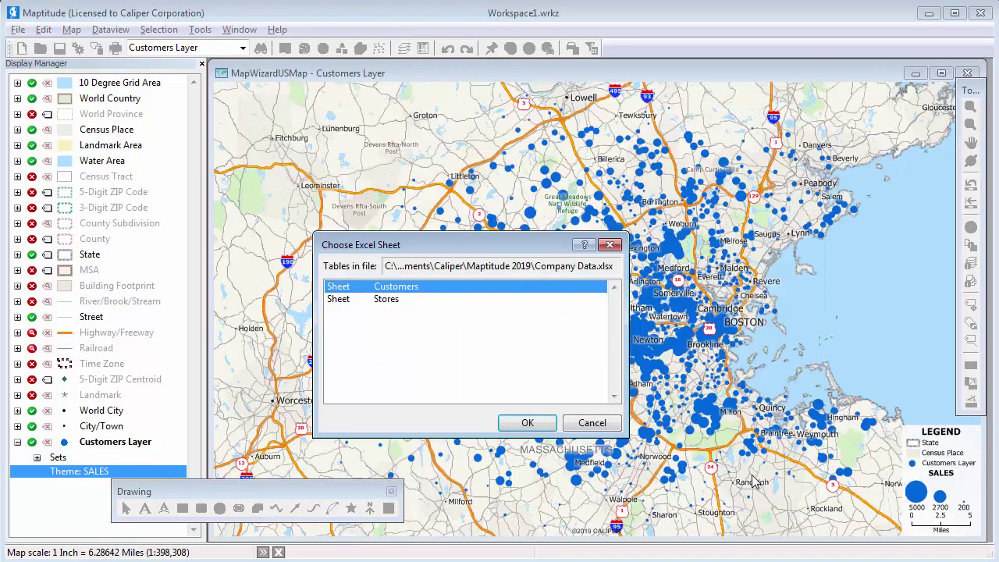
pyautogui.click(529, 423)
pyautogui.click(612, 462)
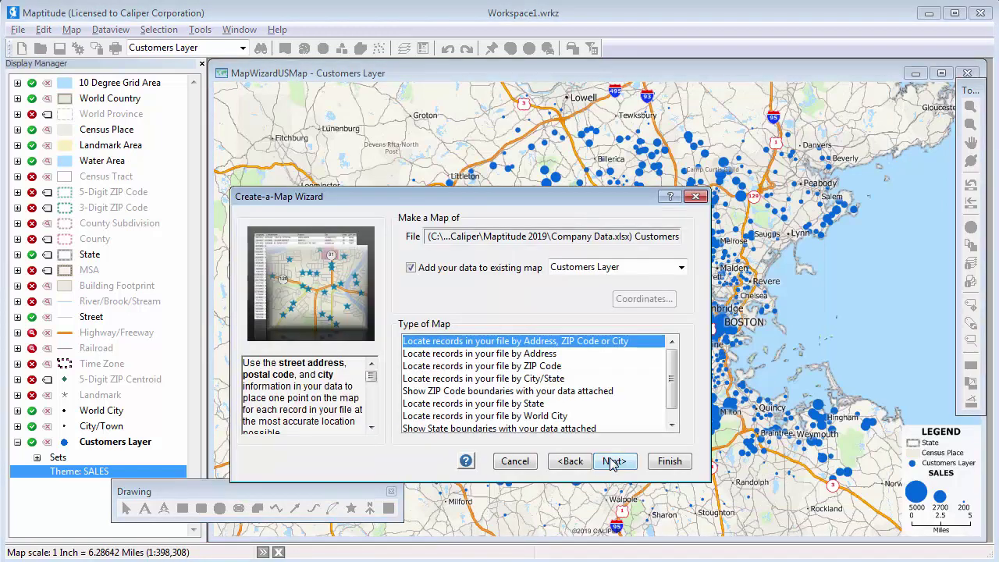
pyautogui.click(513, 391)
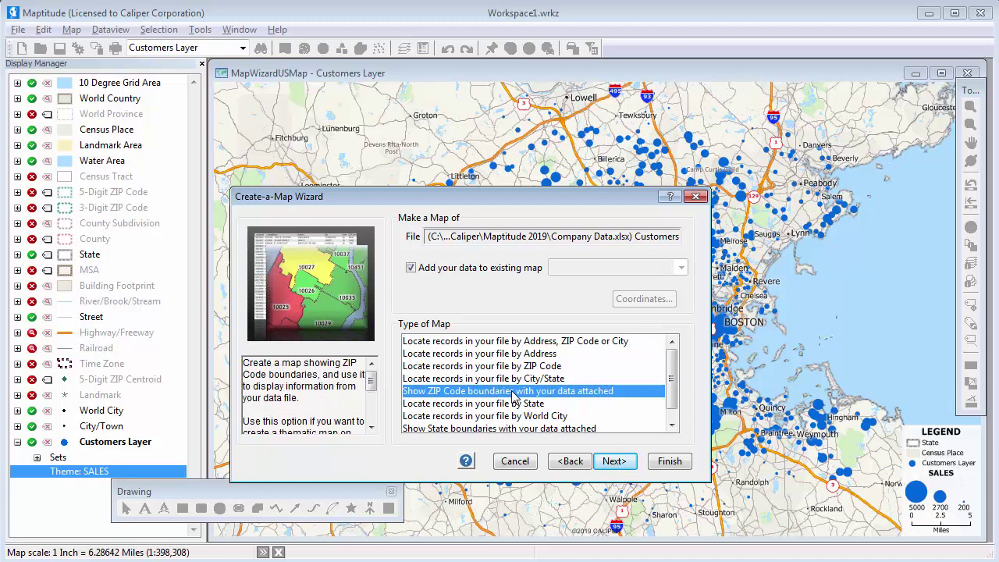
pyautogui.click(613, 461)
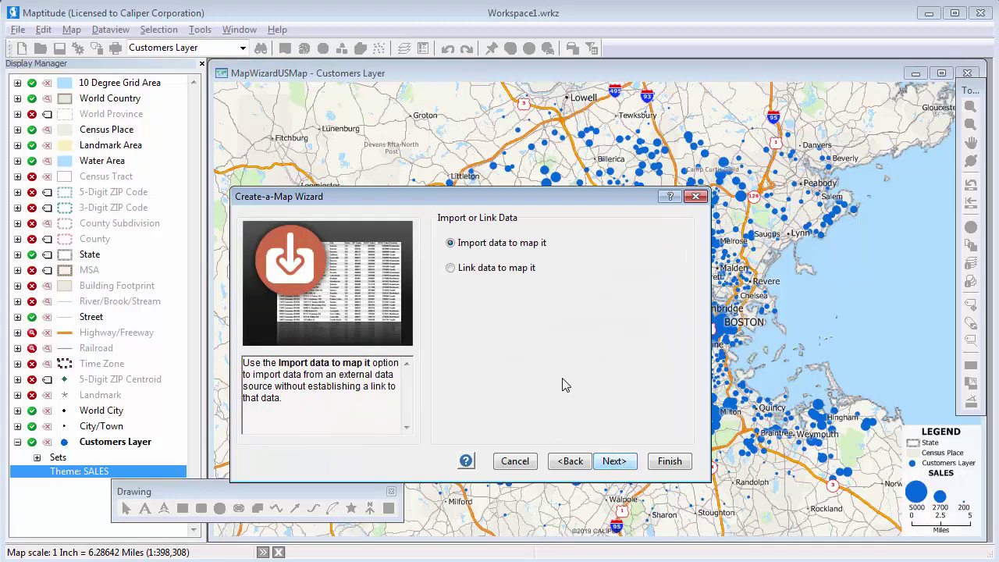
pyautogui.click(510, 268)
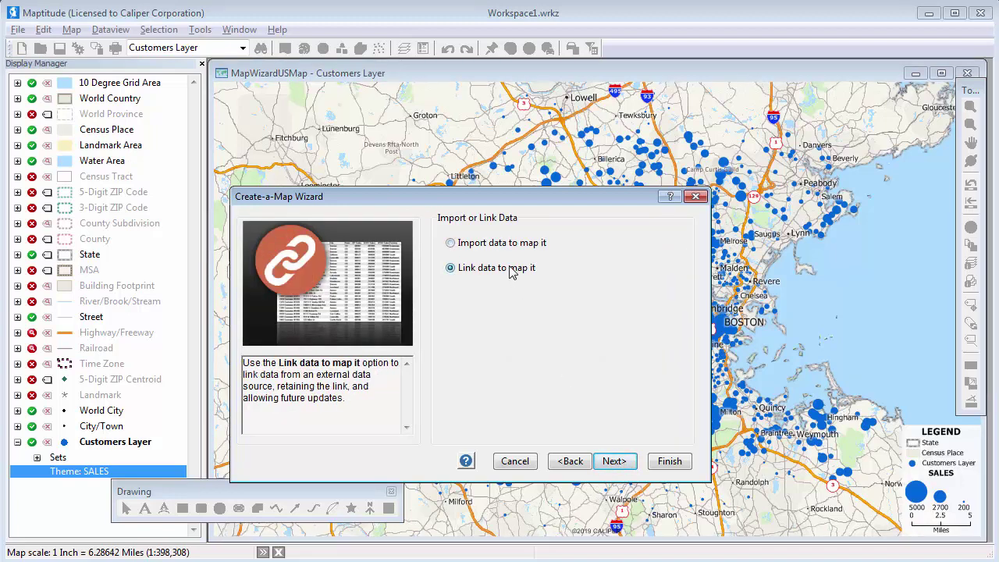
pyautogui.click(614, 462)
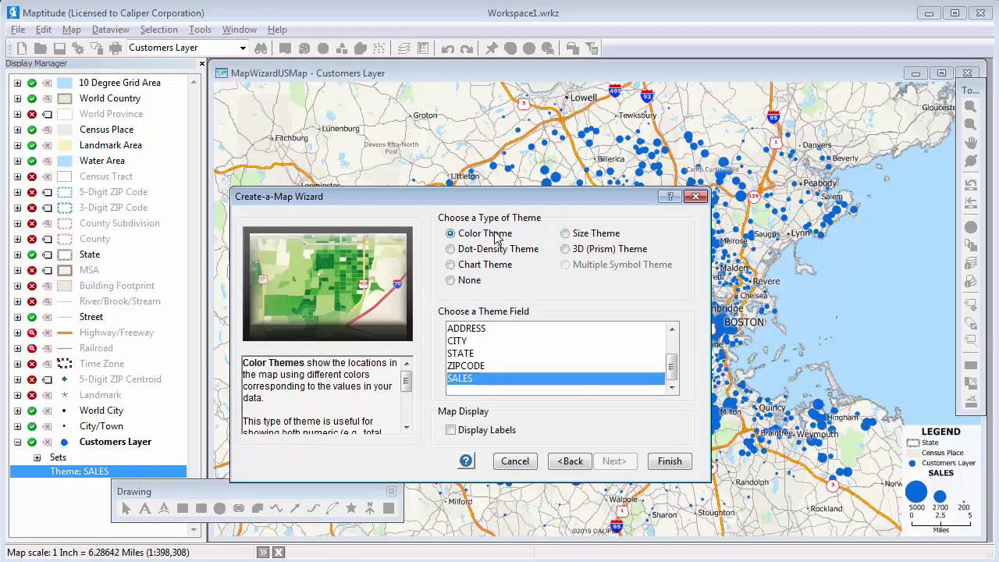
pyautogui.click(668, 461)
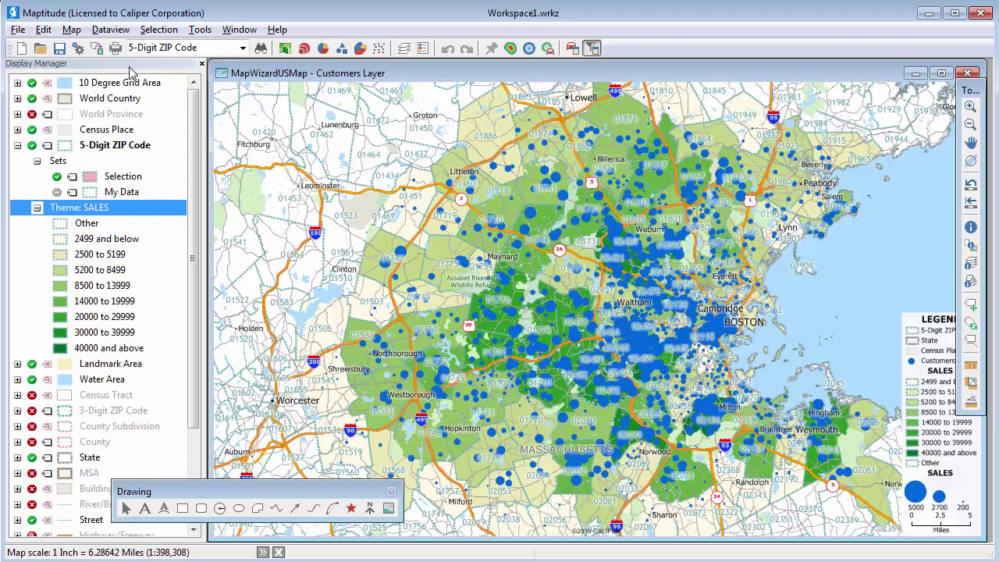
# Add the Stores sheet of Company Data.xlsx to the map
pyautogui.click(78, 29)
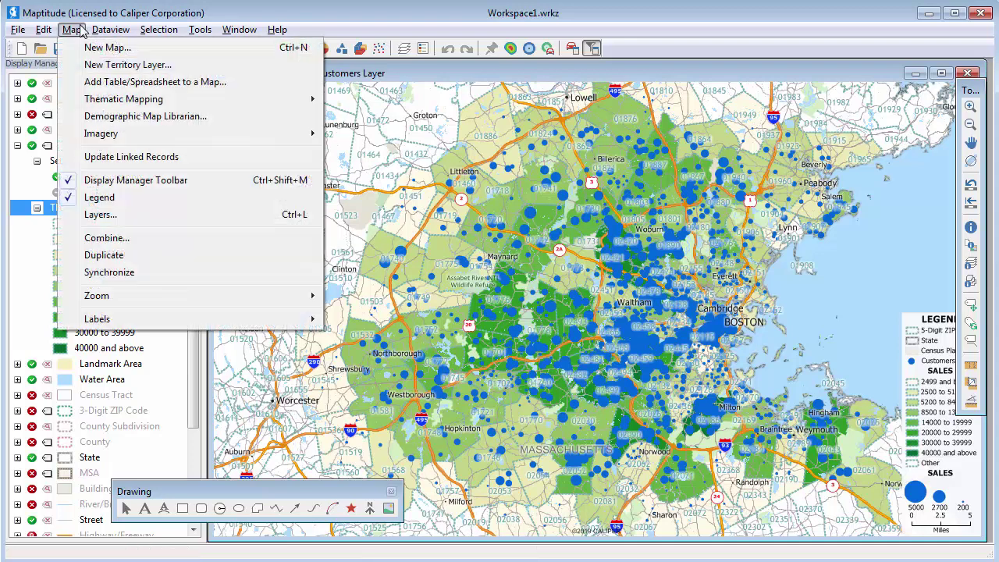
pyautogui.click(102, 81)
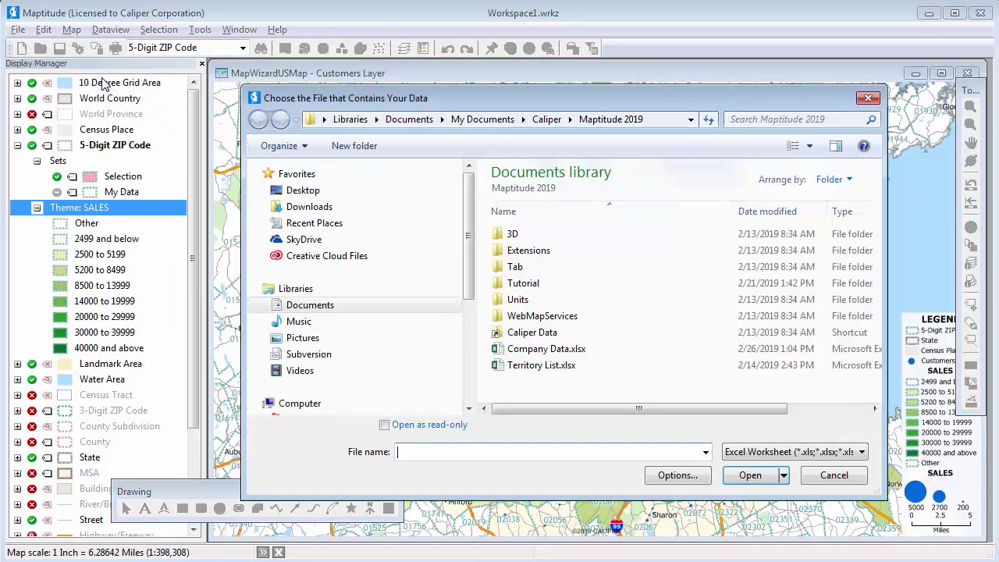
pyautogui.click(550, 352)
pyautogui.click(750, 475)
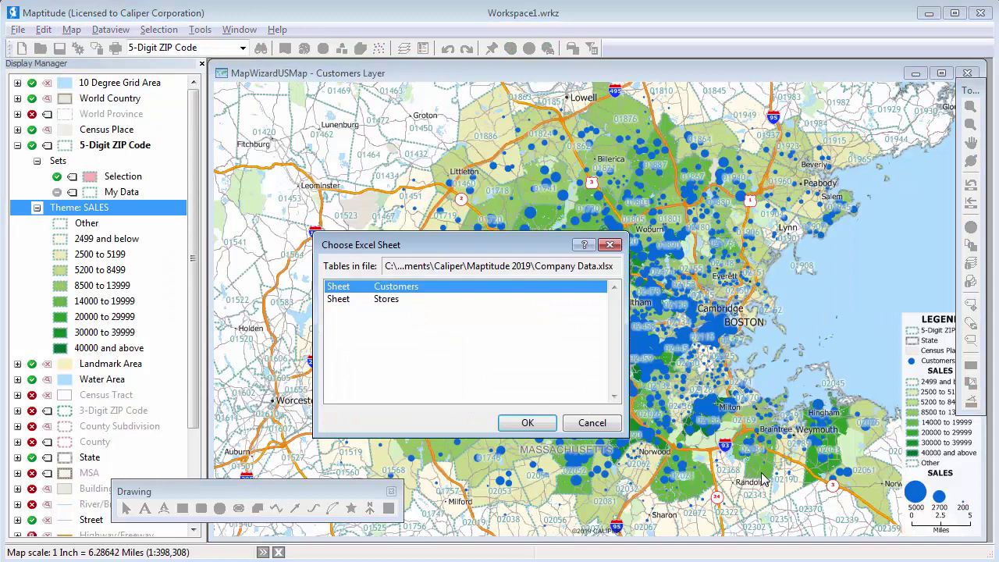
pyautogui.click(421, 305)
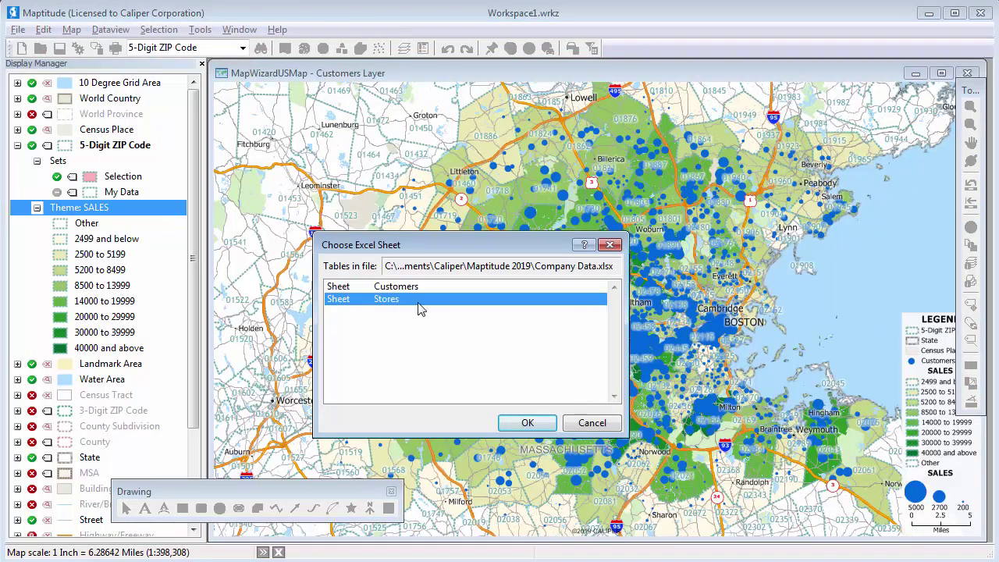
pyautogui.click(523, 420)
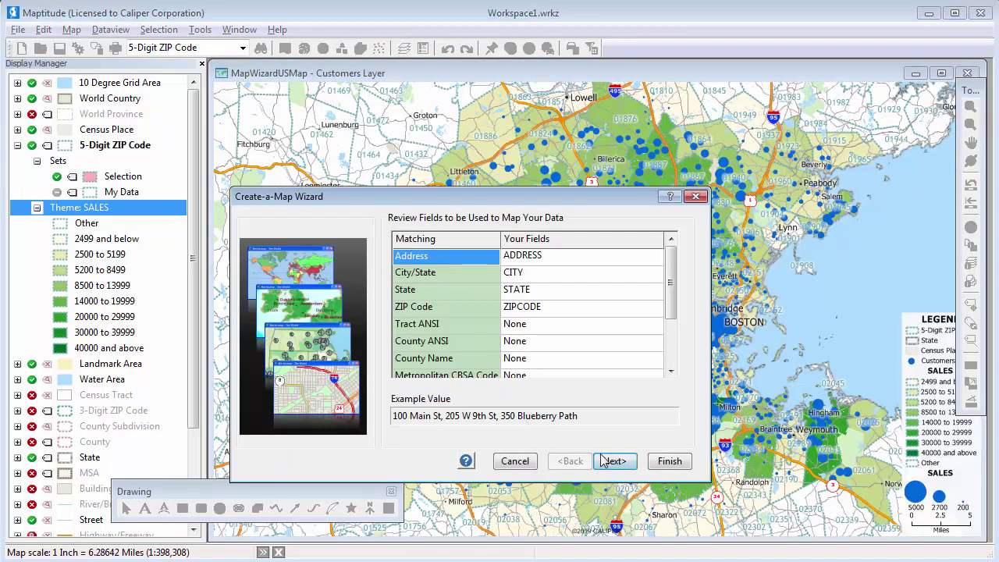
# Locate both stores by address with no theme and NAME labels displayed
pyautogui.click(603, 461)
pyautogui.click(578, 341)
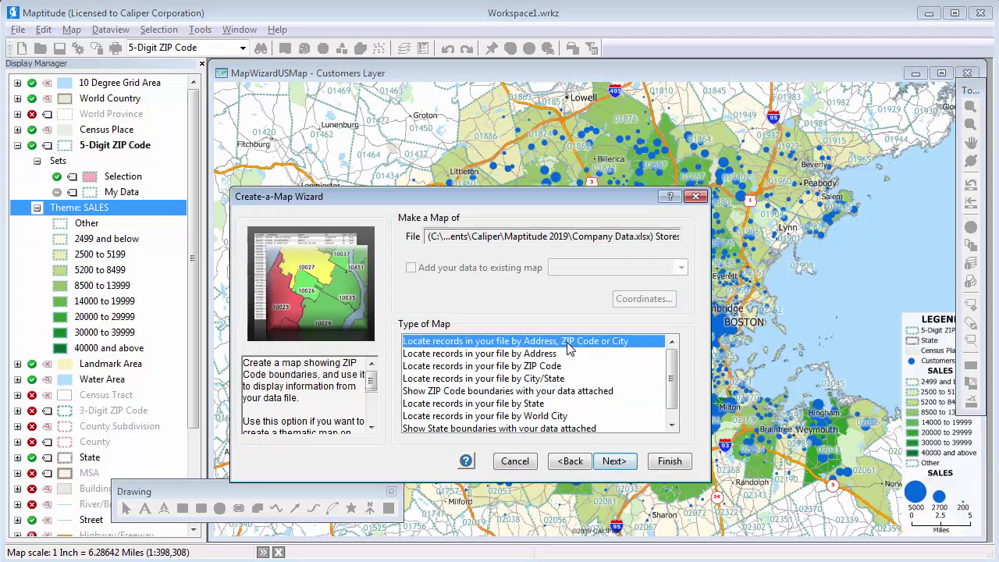
pyautogui.click(614, 461)
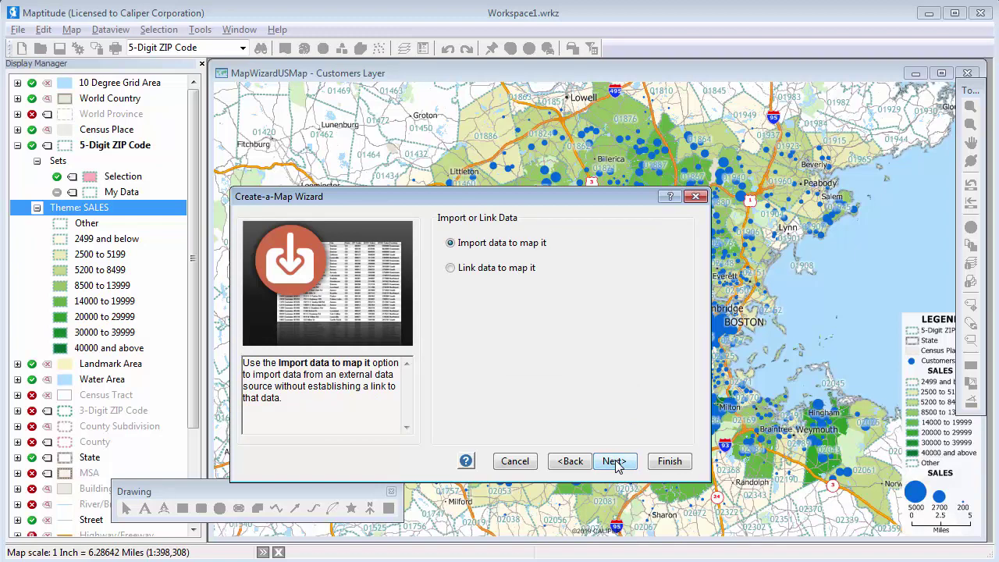
pyautogui.click(614, 461)
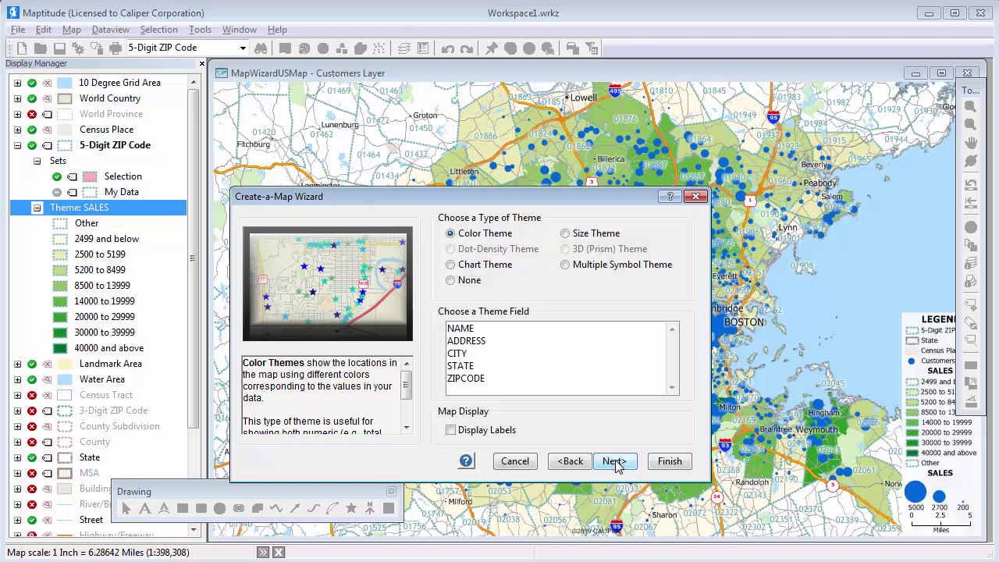
pyautogui.click(472, 281)
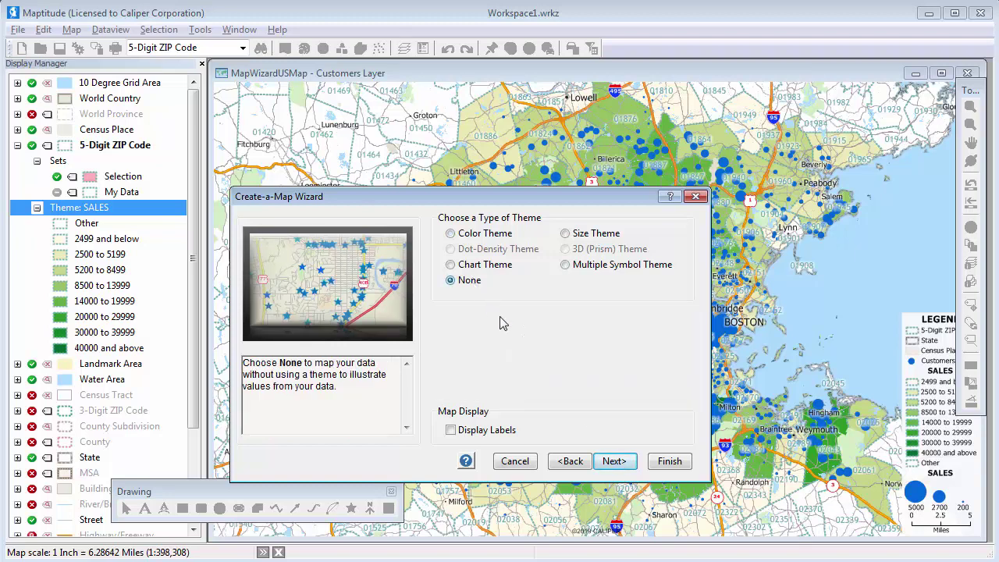
pyautogui.click(501, 431)
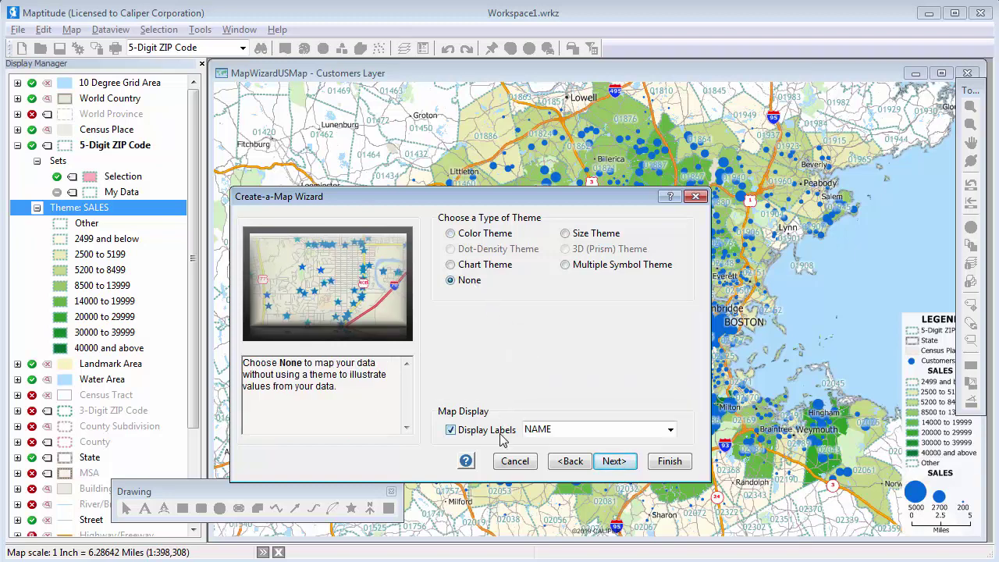
pyautogui.click(670, 461)
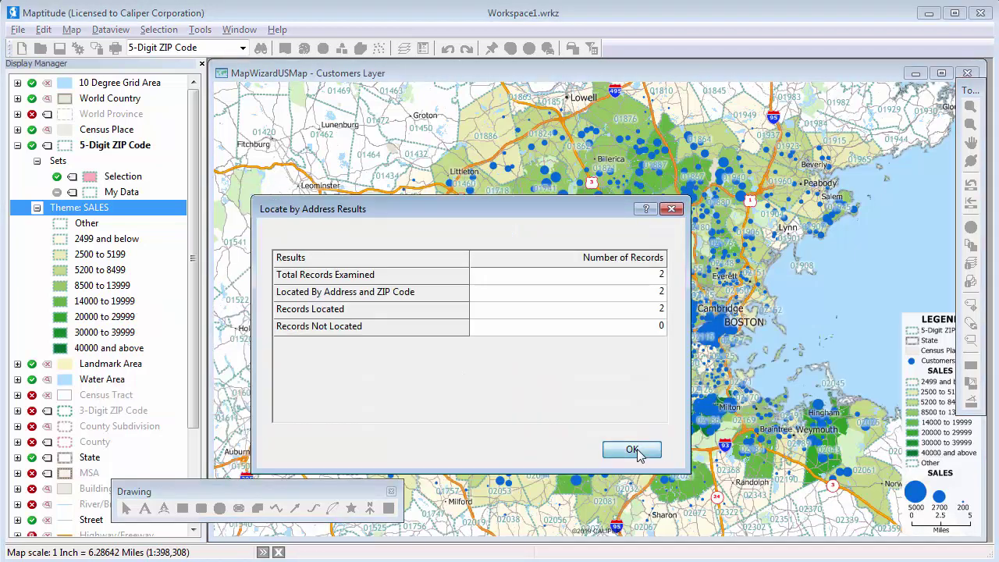
pyautogui.click(634, 451)
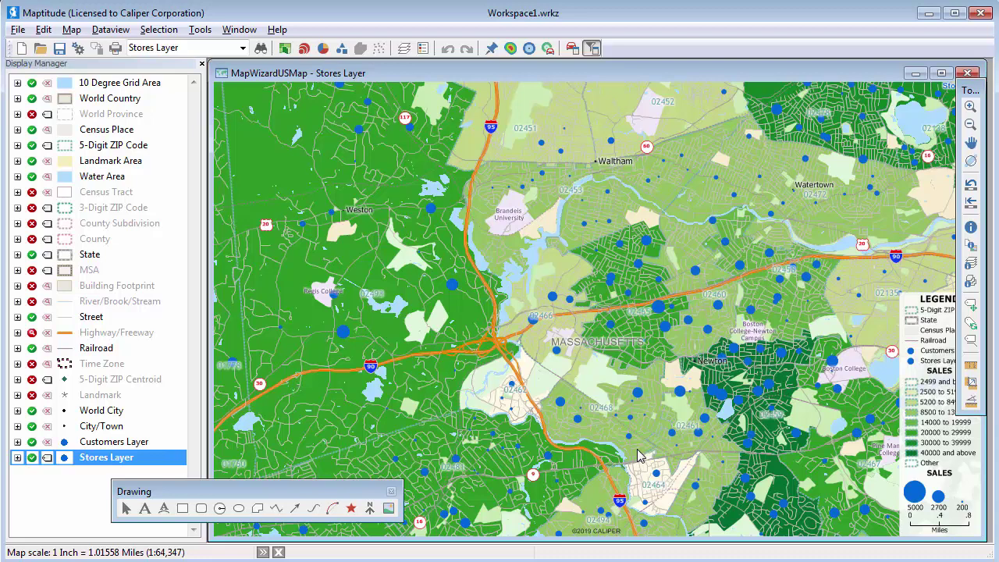
# Restyle the Stores Layer symbols as size-14 dark red circled dots
pyautogui.click(66, 461)
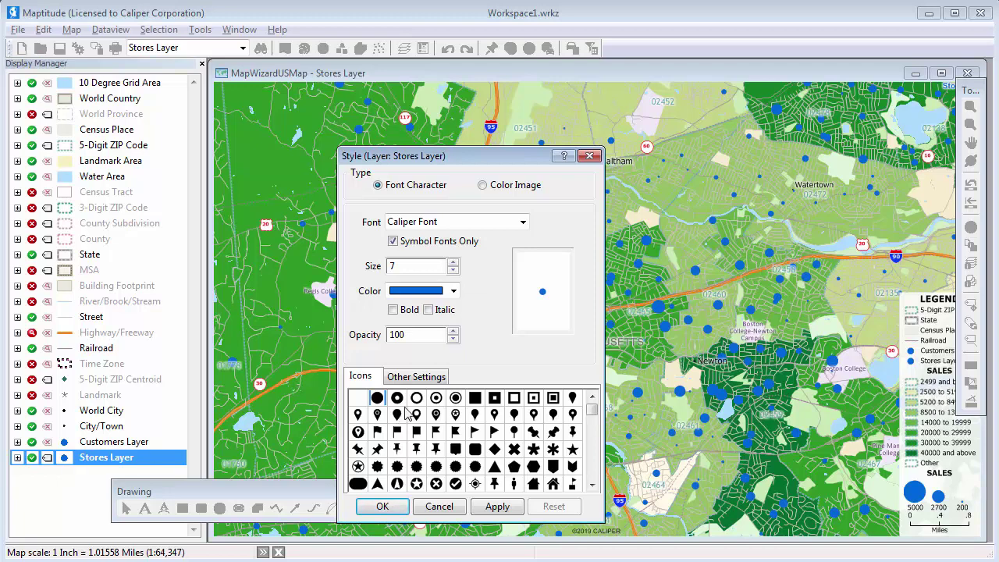
pyautogui.click(456, 398)
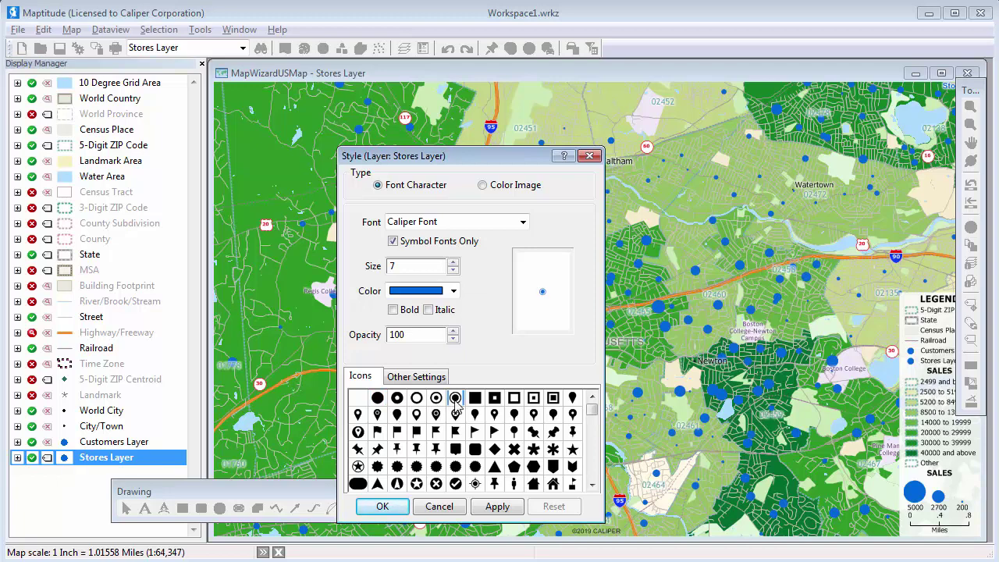
pyautogui.click(453, 263)
pyautogui.click(453, 262)
pyautogui.click(453, 262)
pyautogui.click(454, 262)
pyautogui.click(454, 263)
pyautogui.click(453, 262)
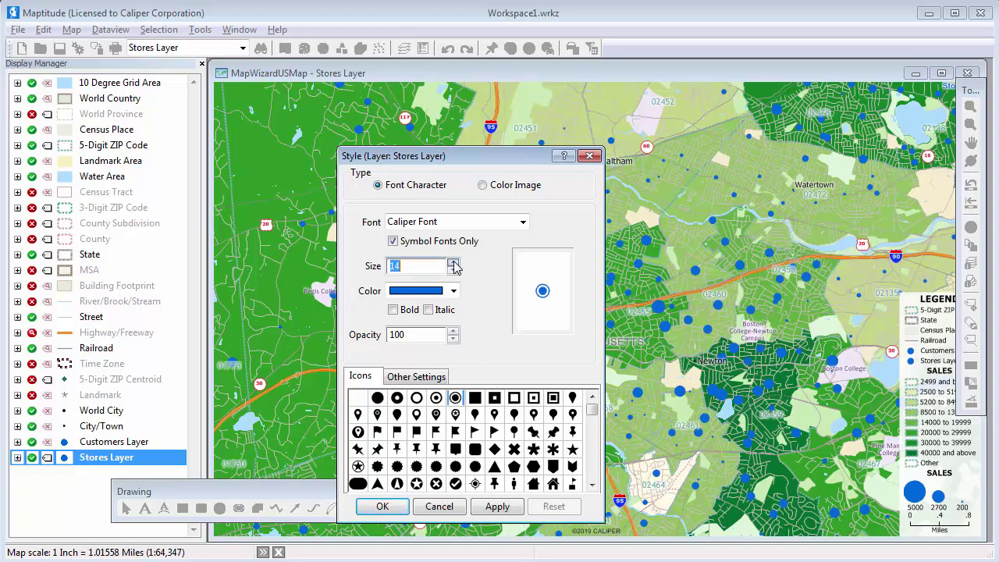
pyautogui.click(454, 262)
pyautogui.click(453, 291)
pyautogui.scroll(-5, 451, 336)
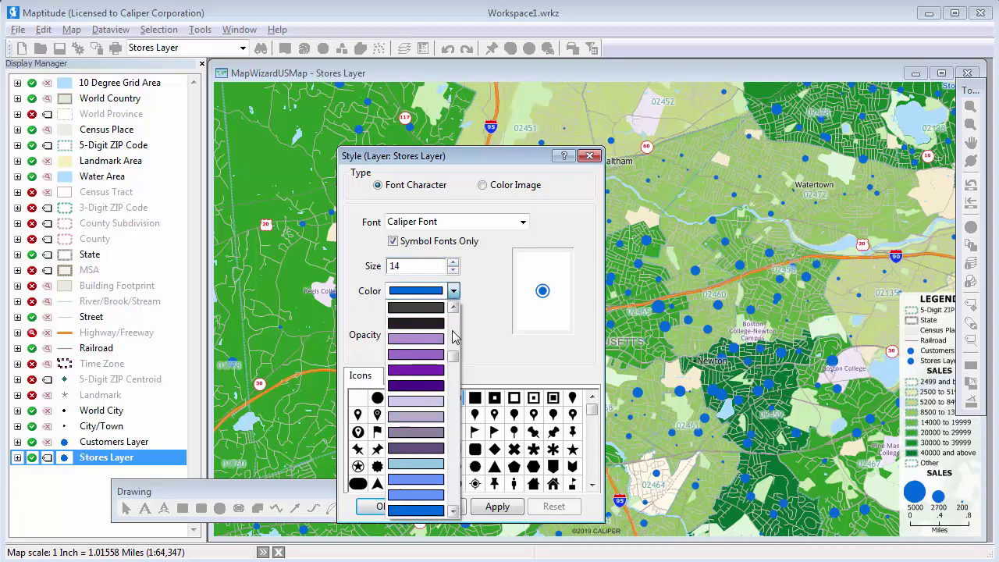
pyautogui.click(436, 341)
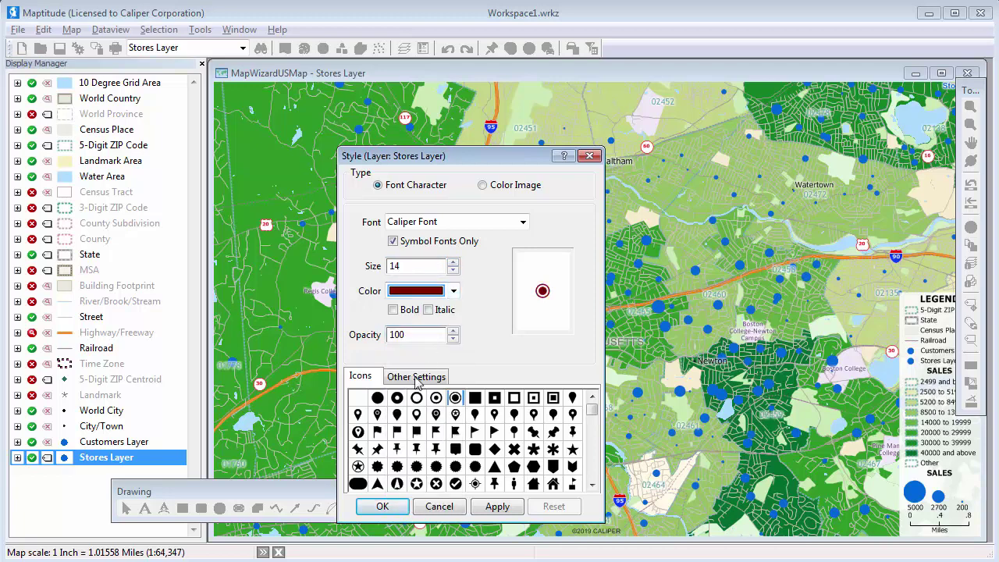
pyautogui.click(381, 506)
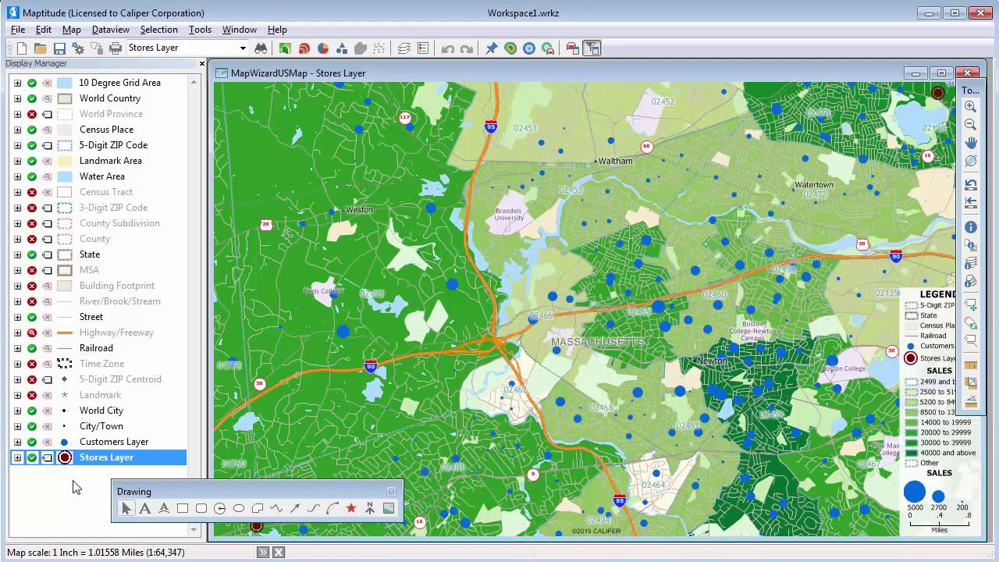
pyautogui.click(47, 458)
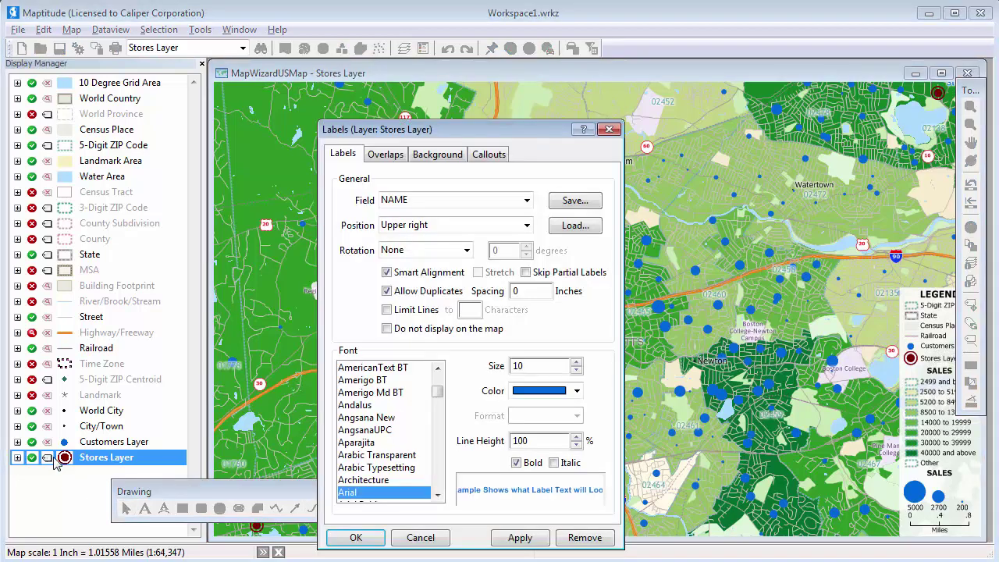
# Set store labels to size 16 dark red and zoom out to show Store 1 and Store 2
pyautogui.click(575, 362)
pyautogui.click(576, 362)
pyautogui.click(576, 362)
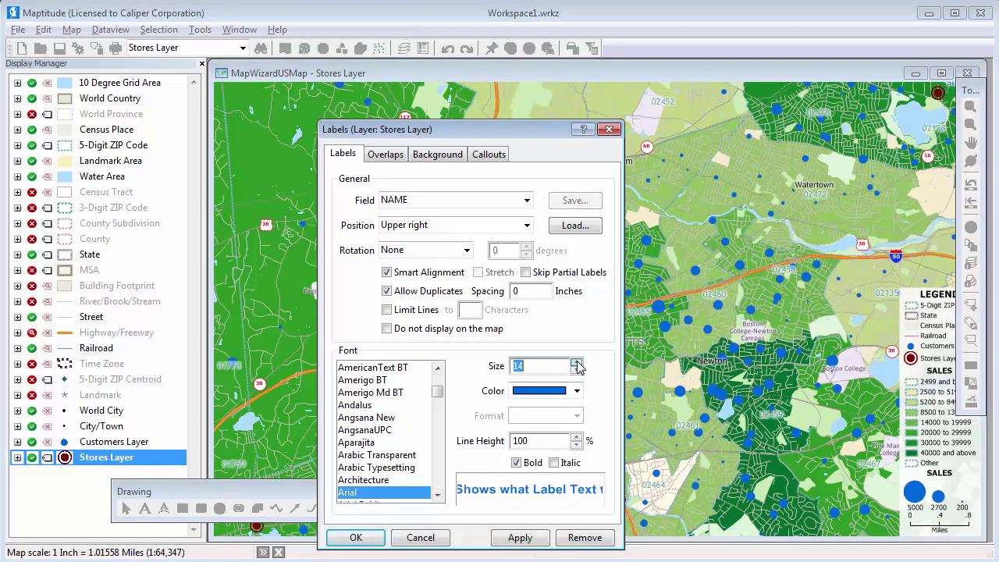
pyautogui.click(576, 362)
pyautogui.click(576, 362)
pyautogui.click(576, 362)
pyautogui.click(576, 390)
pyautogui.scroll(-5, 579, 424)
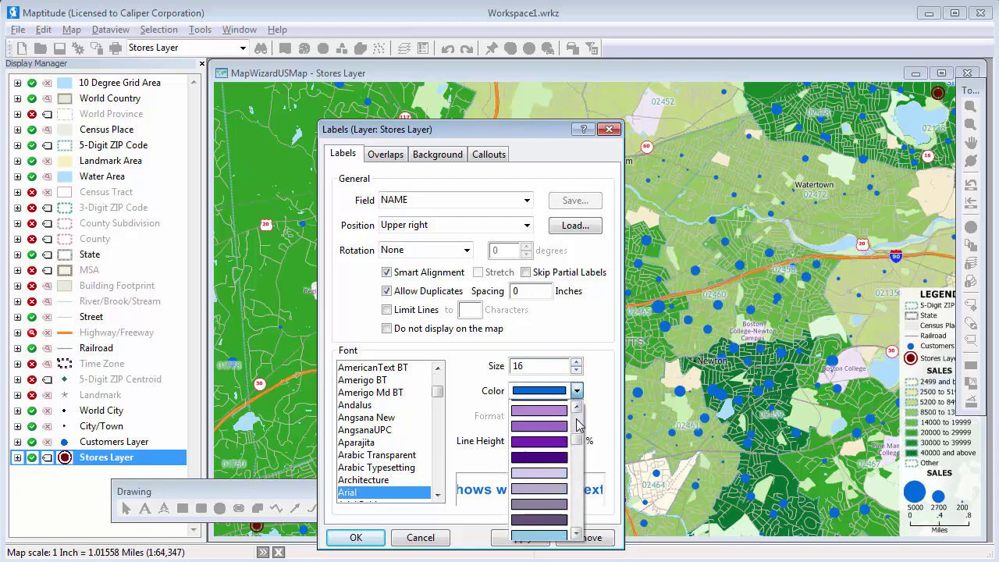
pyautogui.click(557, 426)
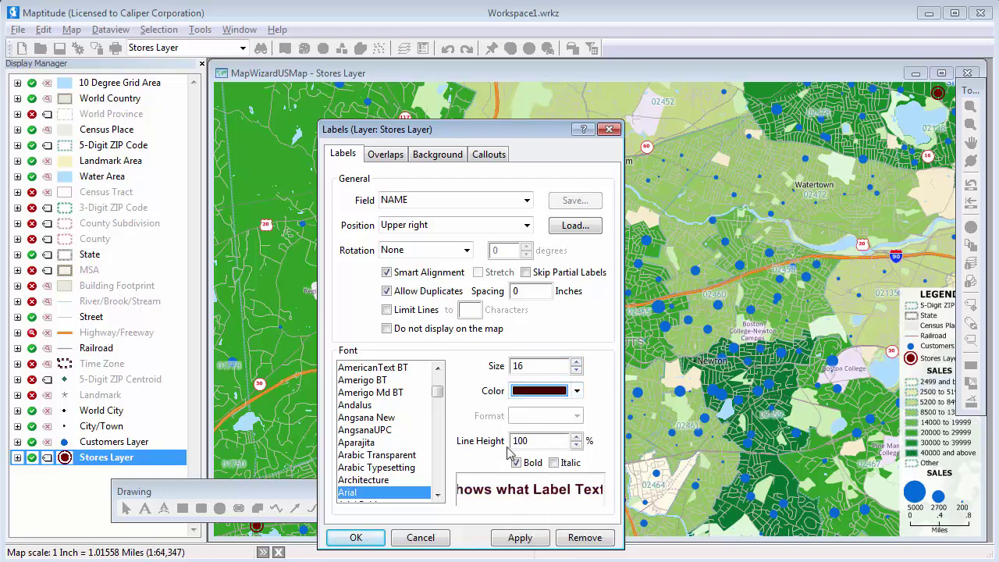
pyautogui.click(364, 539)
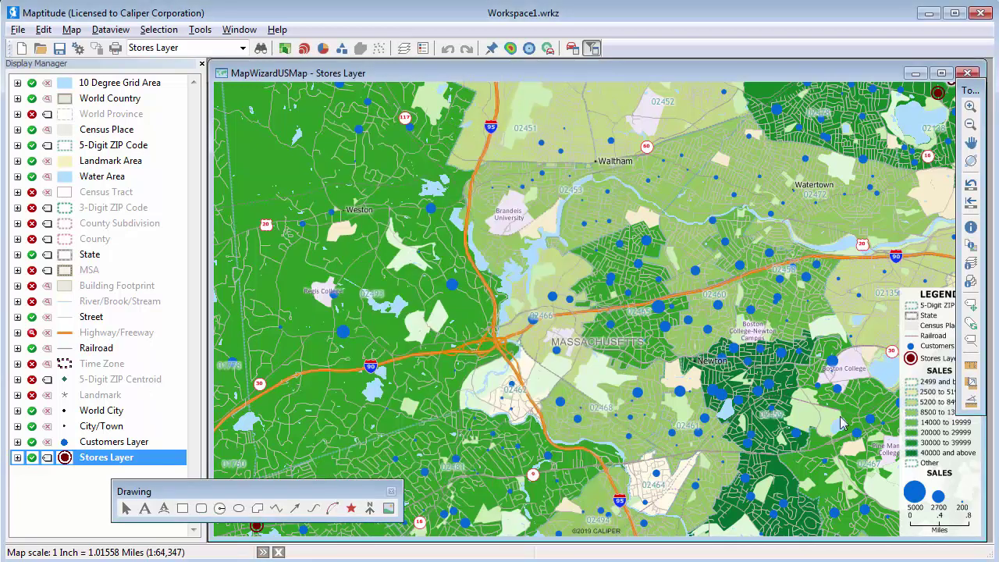
pyautogui.click(972, 184)
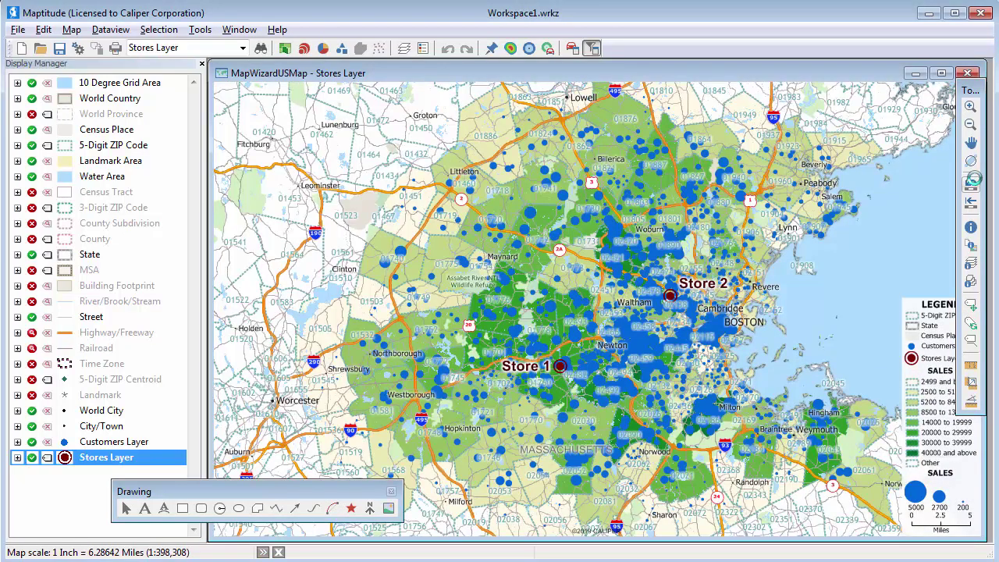
# Save the workspace, then draw a circle of radius 5 miles centred on Store 1
pyautogui.click(59, 49)
pyautogui.click(223, 508)
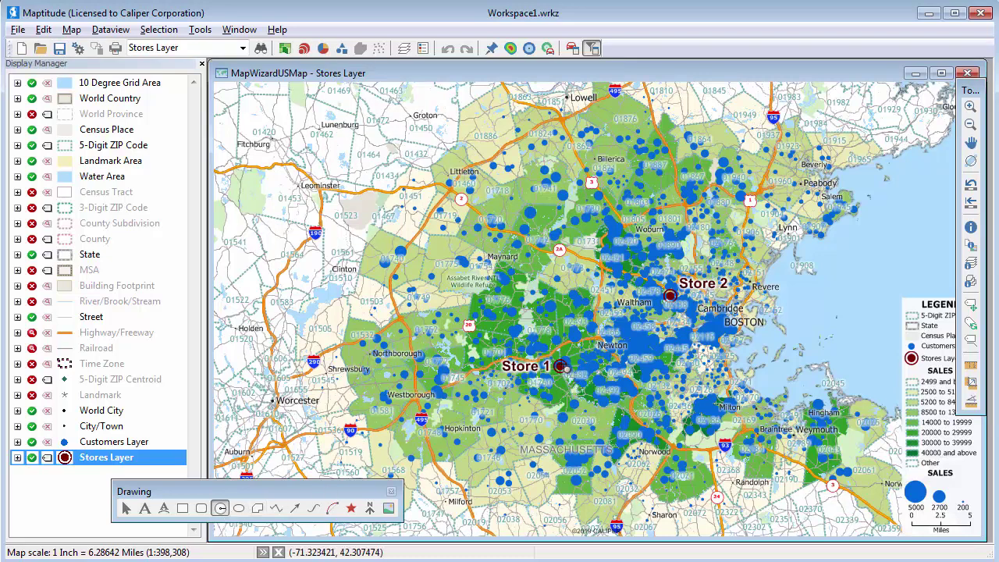
pyautogui.click(565, 372)
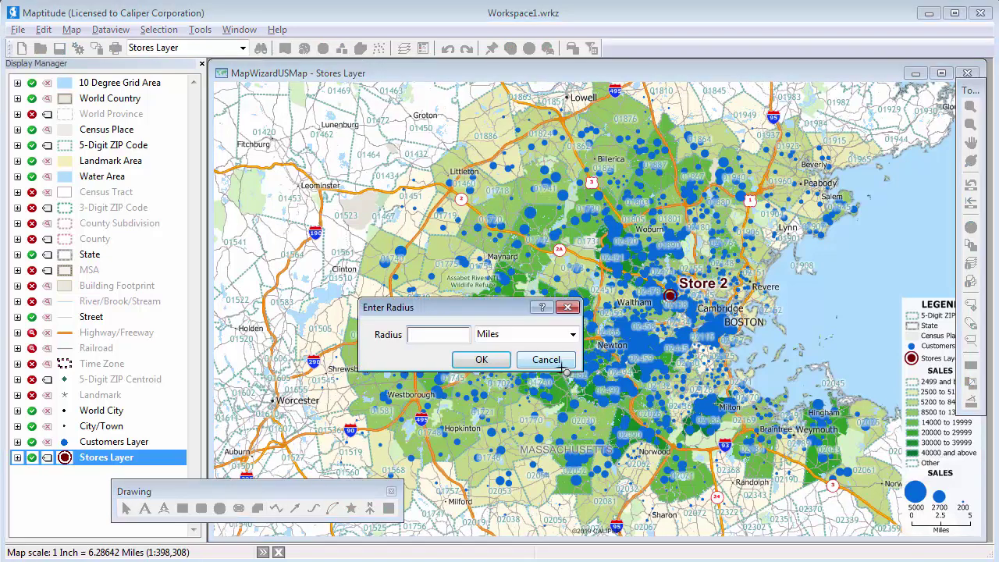
pyautogui.write('5')
pyautogui.click(483, 360)
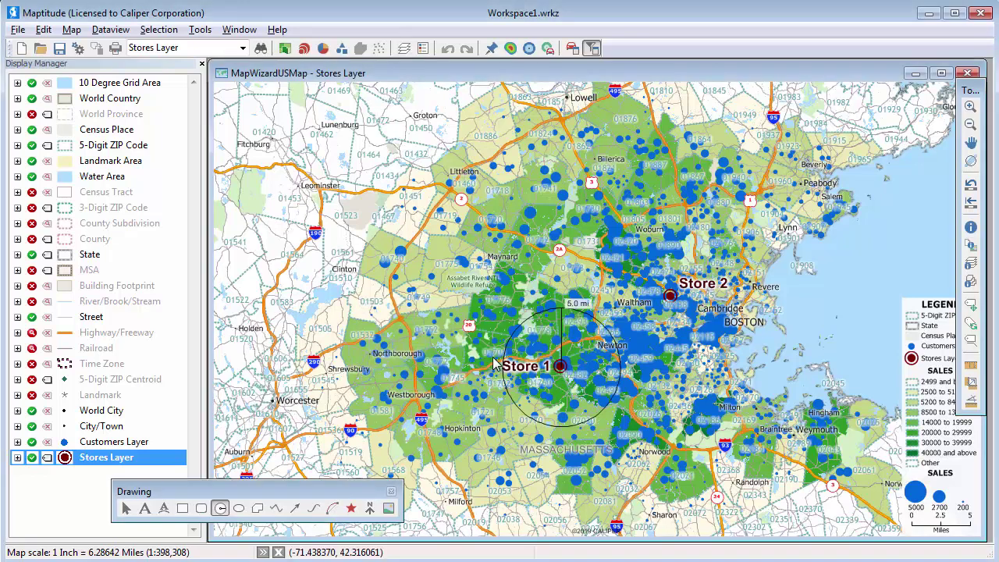
# Export the contents of Store 1's 5.0 mi circle to Excel as Radius Report.xlsx
pyautogui.rightClick(537, 345)
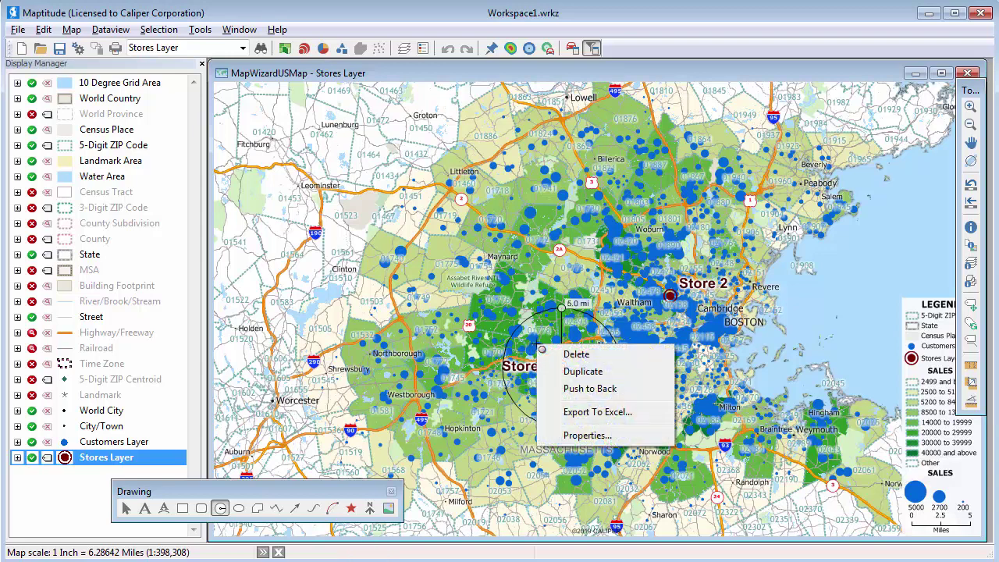
pyautogui.click(578, 412)
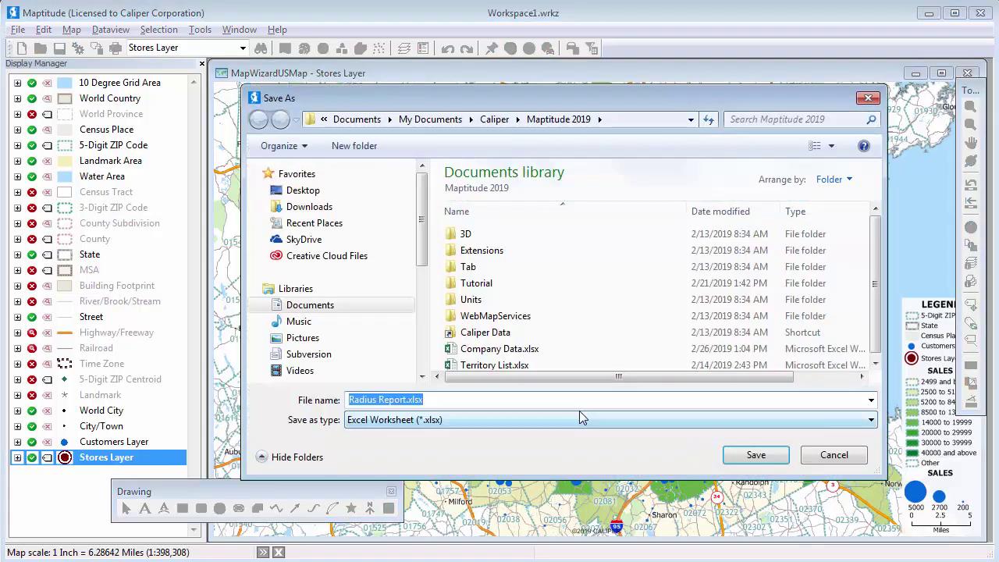
pyautogui.click(741, 458)
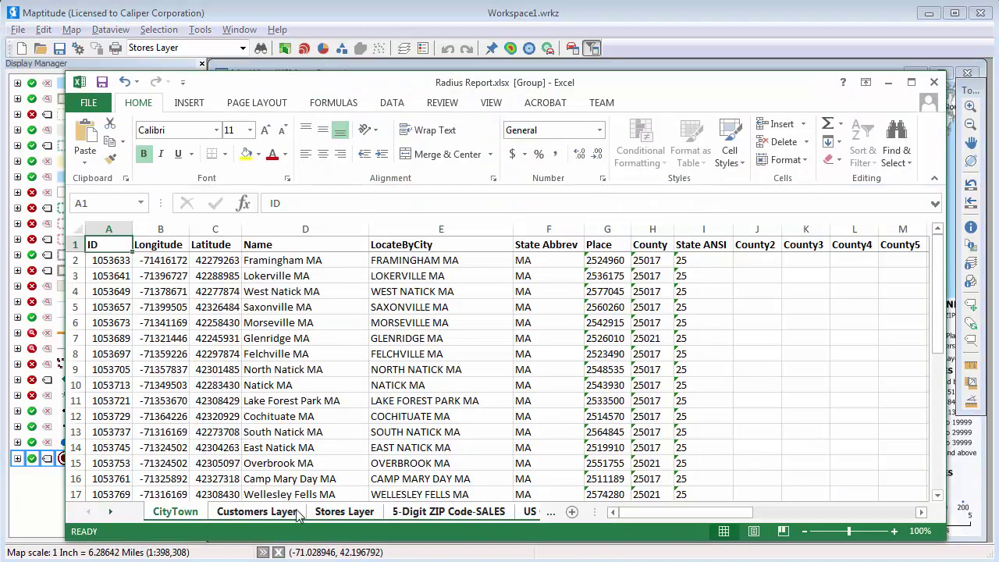
# Review the Customers Layer sheet's columns and the Stores Layer sheet
pyautogui.click(267, 514)
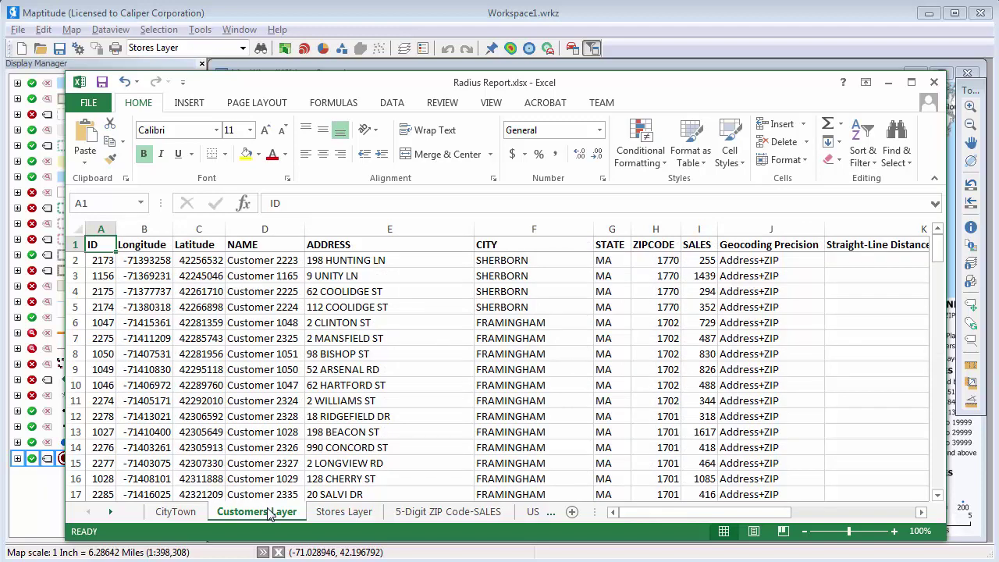
pyautogui.moveTo(672, 512); pyautogui.dragTo(829, 511)
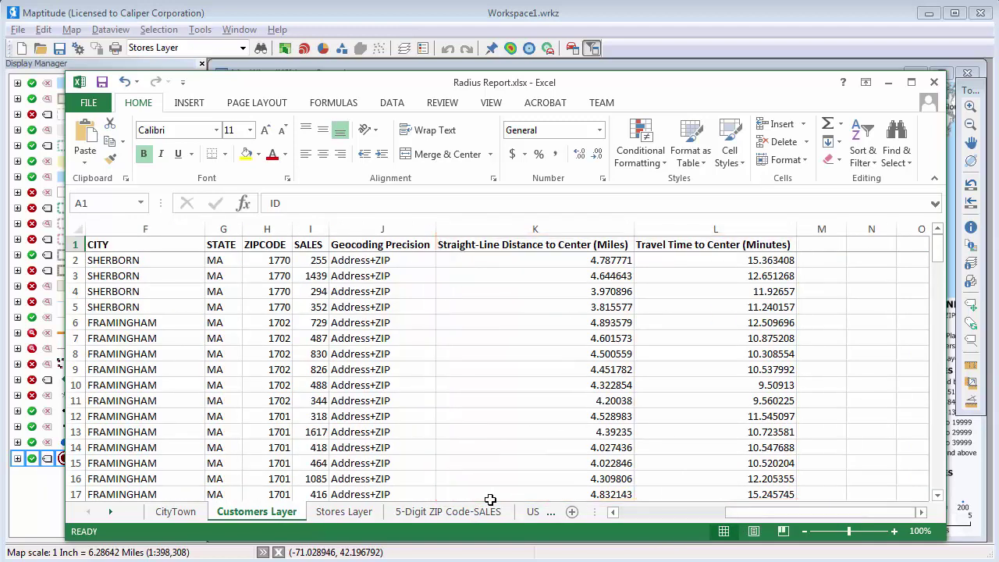
pyautogui.click(359, 517)
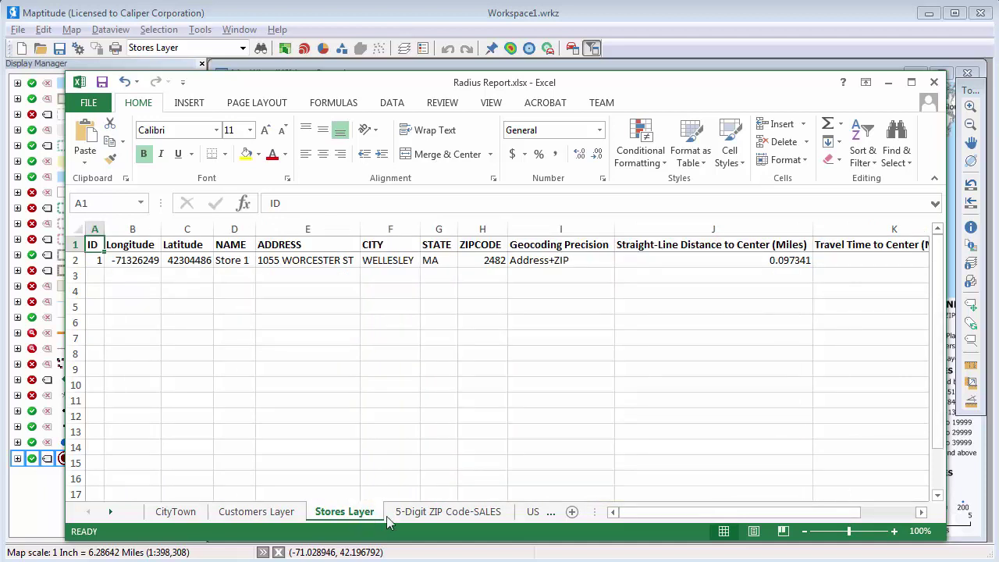
# Review the ZIP Code-SALES and US Census Overlay income and population columns, then close the workbook
pyautogui.click(421, 519)
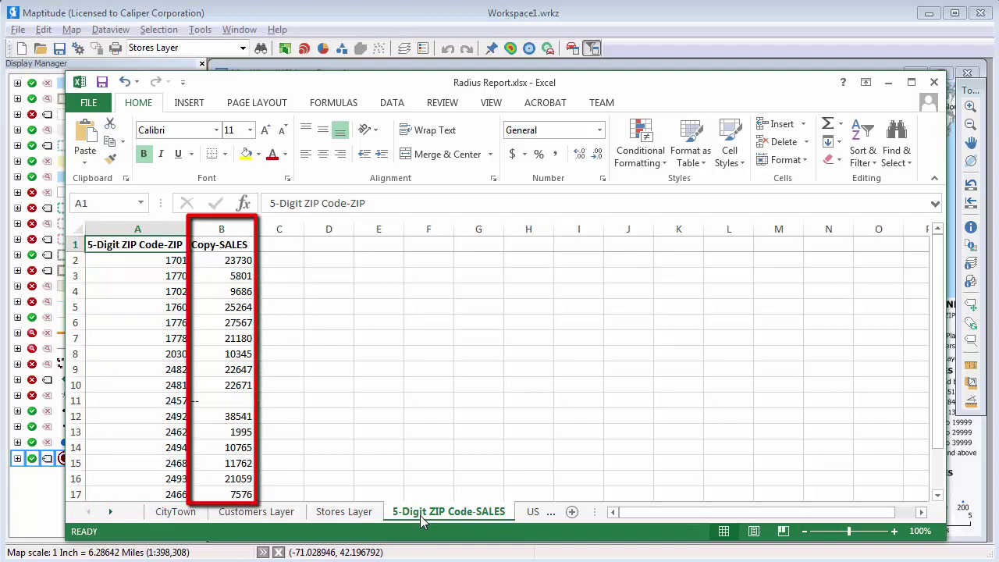
pyautogui.click(529, 512)
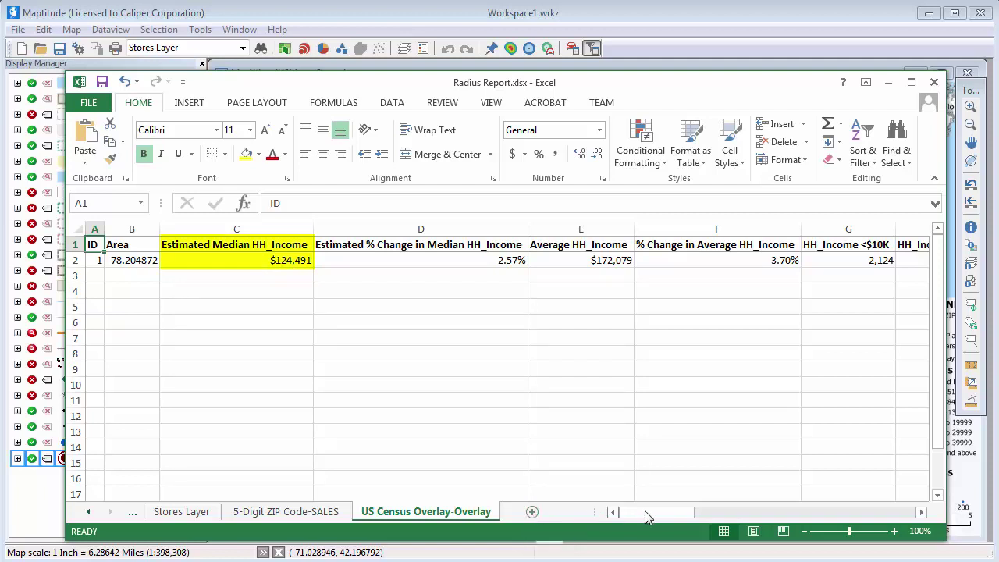
pyautogui.click(725, 511)
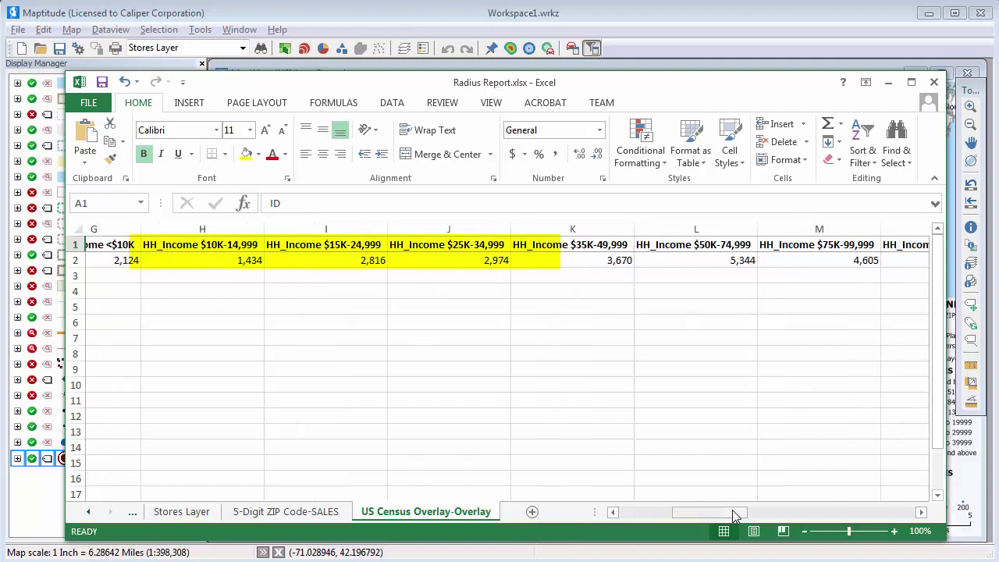
pyautogui.click(781, 510)
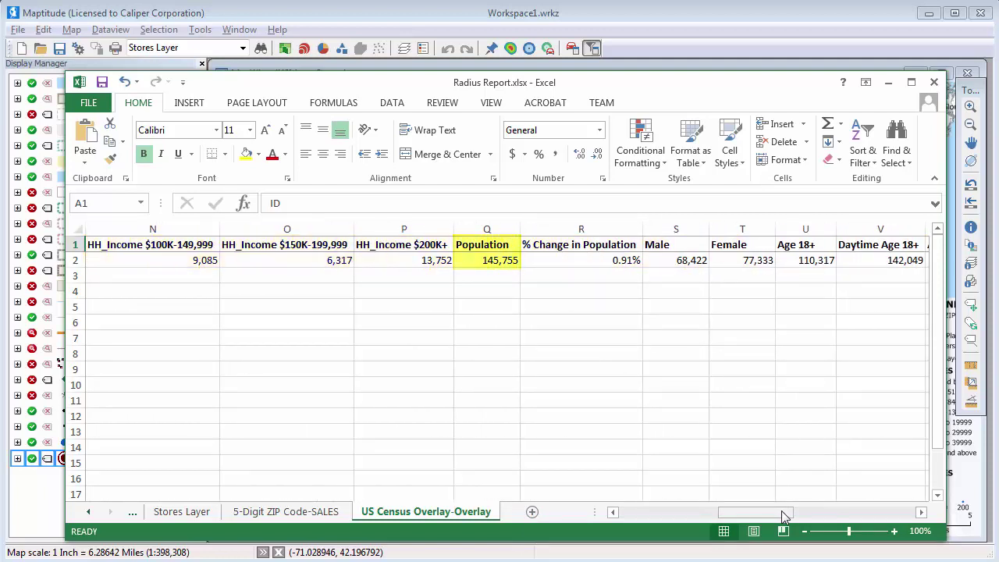
pyautogui.click(933, 82)
# Close the remaining Excel window and delete Store 1's 5.0 mi circle, confirming with Yes
pyautogui.click(872, 23)
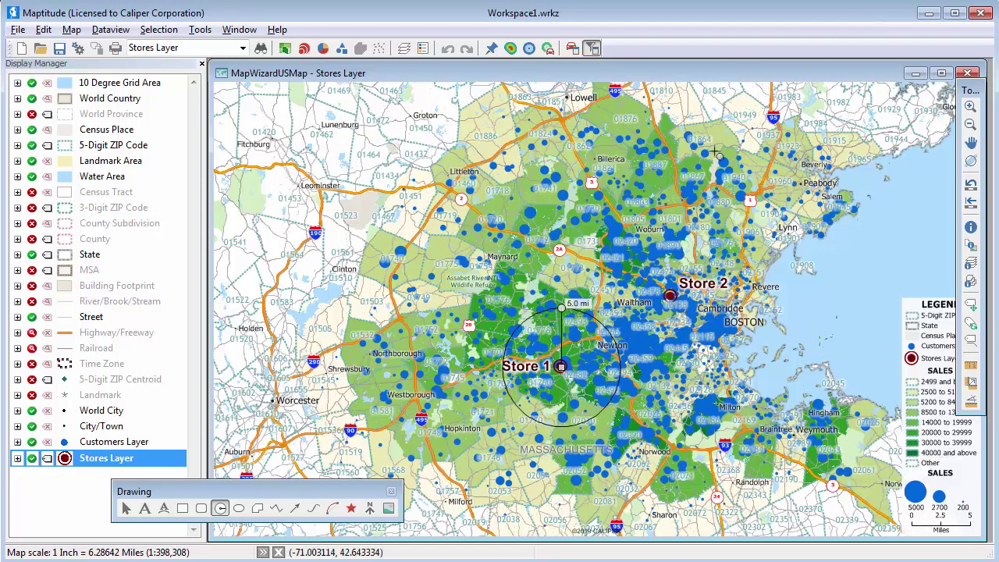
pyautogui.rightClick(580, 341)
pyautogui.click(610, 353)
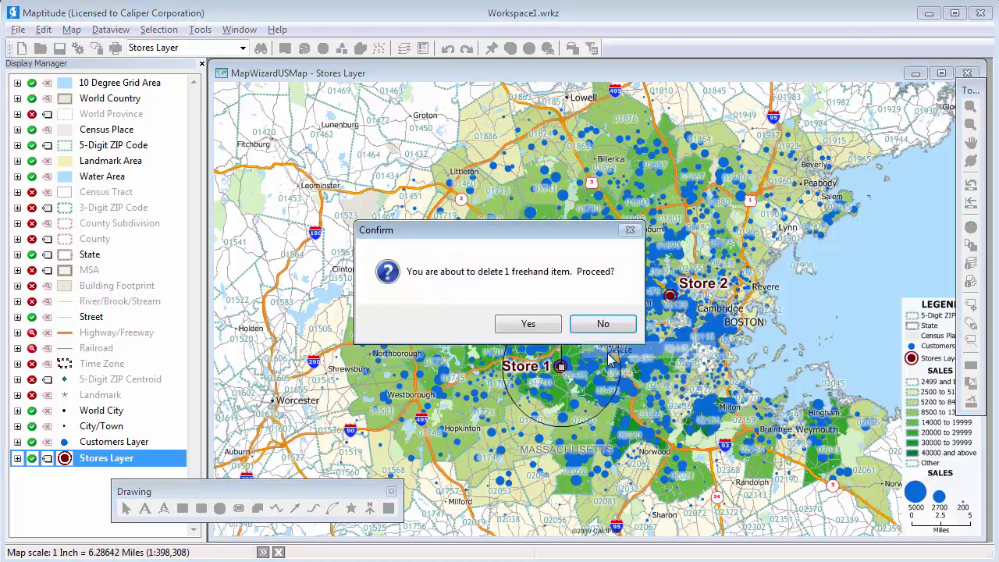
pyautogui.click(550, 332)
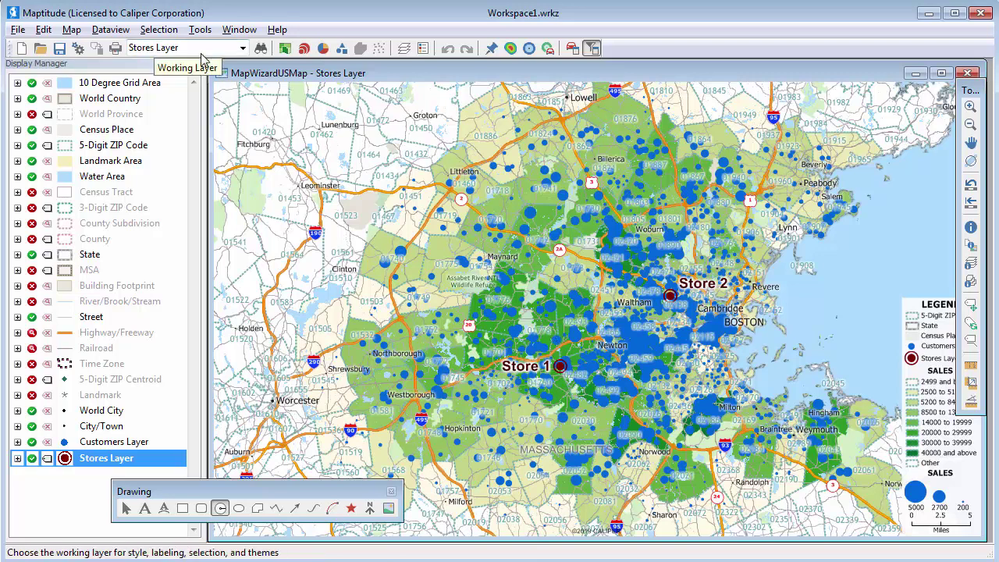
# Create separate 5-mile store buffers named by NAME with demographics, then delete the results dataview
pyautogui.click(529, 49)
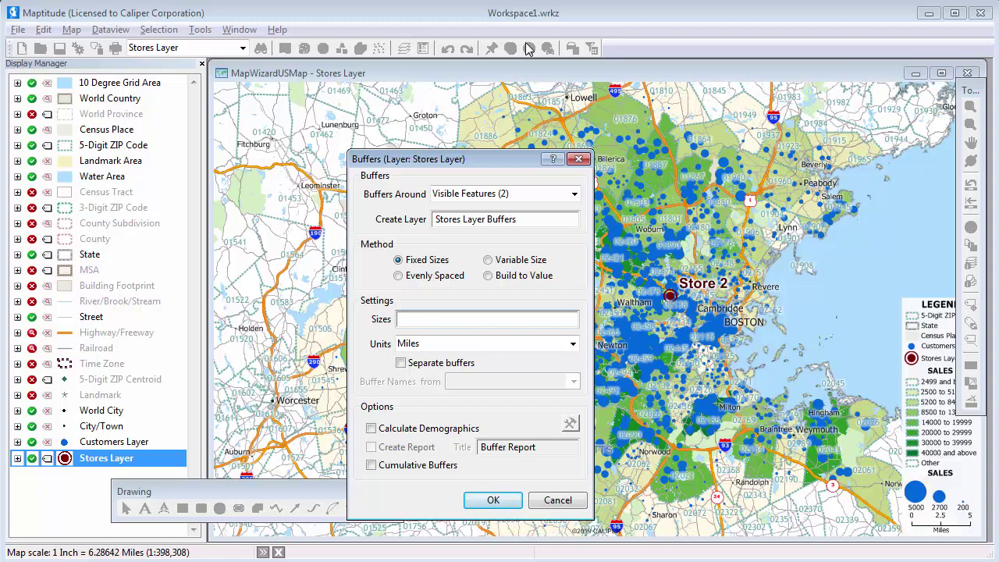
pyautogui.write('5')
pyautogui.click(400, 363)
pyautogui.click(461, 382)
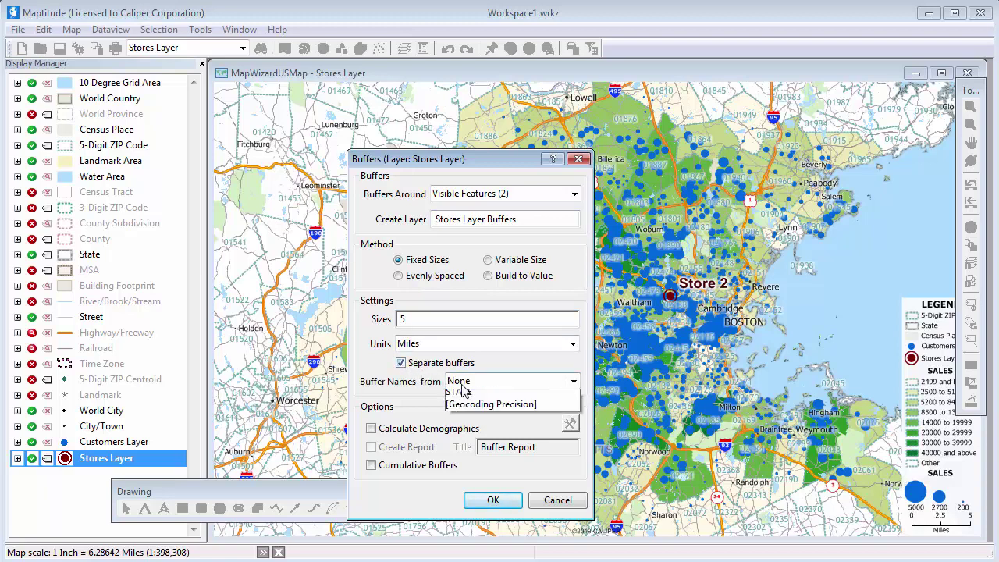
pyautogui.click(462, 409)
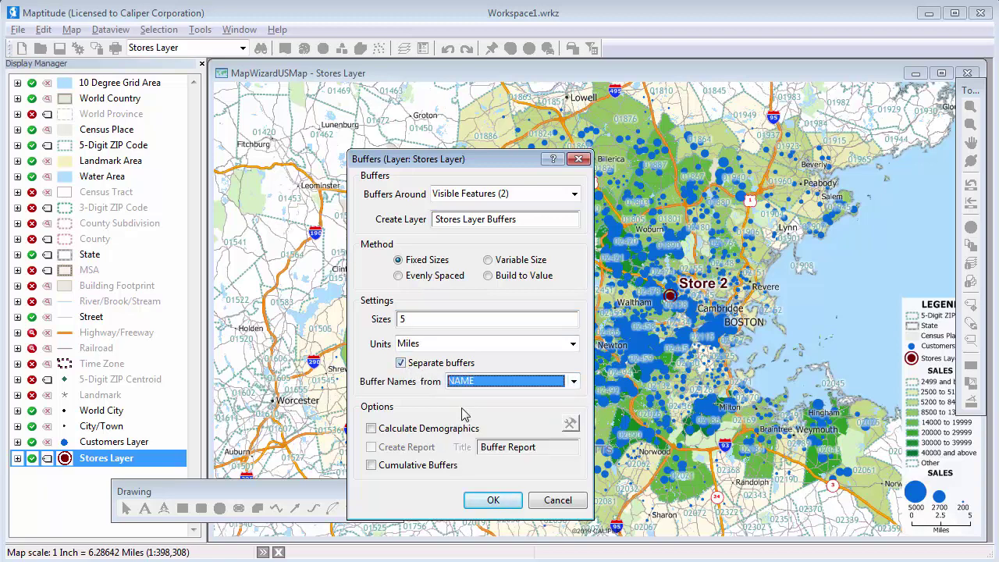
pyautogui.click(441, 433)
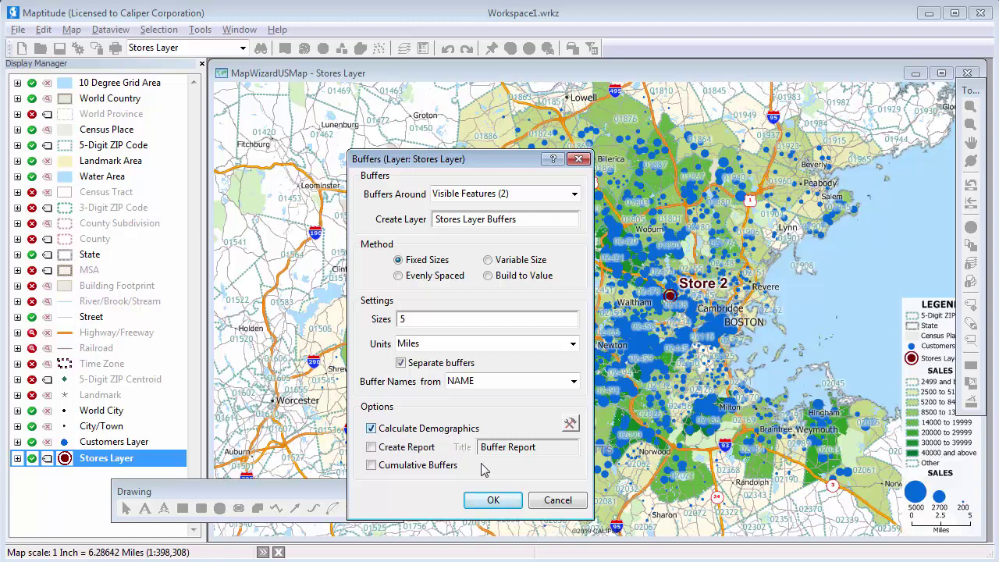
pyautogui.click(504, 500)
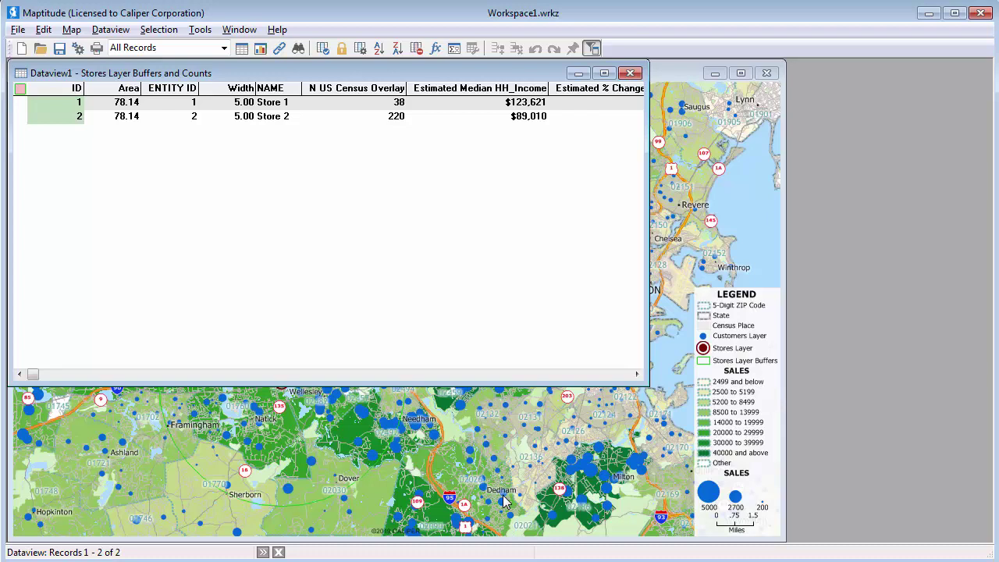
pyautogui.click(629, 74)
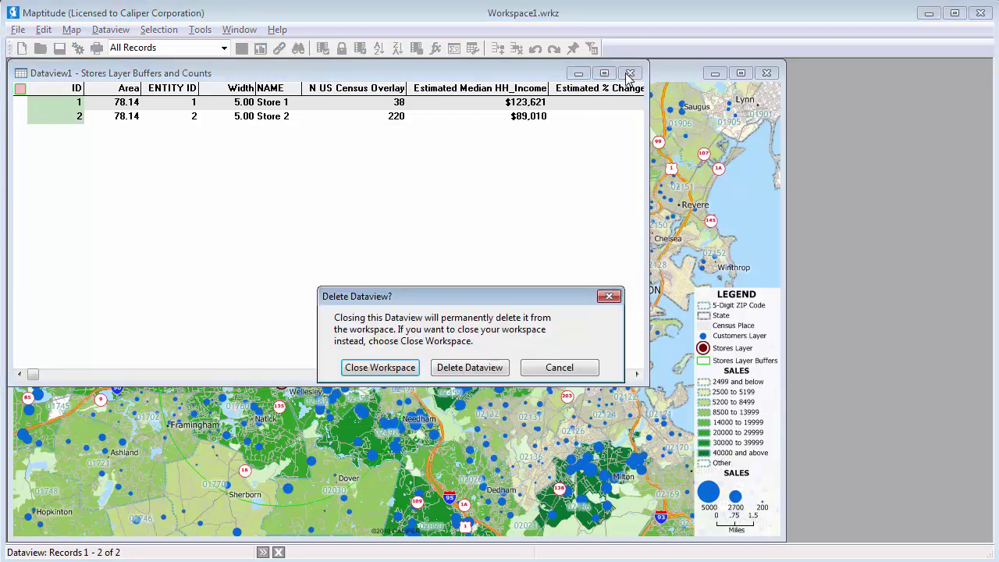
pyautogui.click(495, 365)
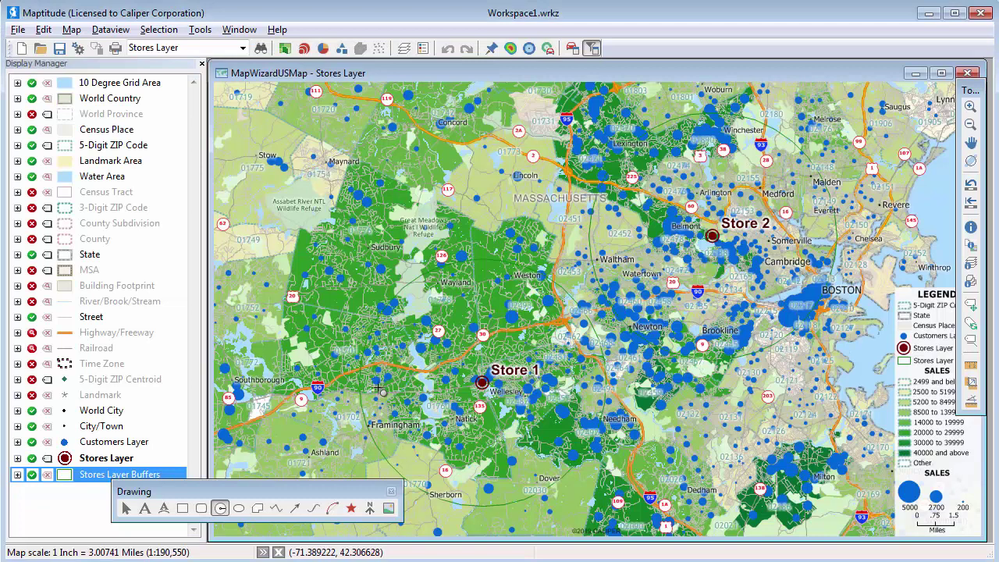
# Make Stores Layer Buffers the working layer and export it as Radius Report all Stores.xlsx
pyautogui.rightClick(88, 480)
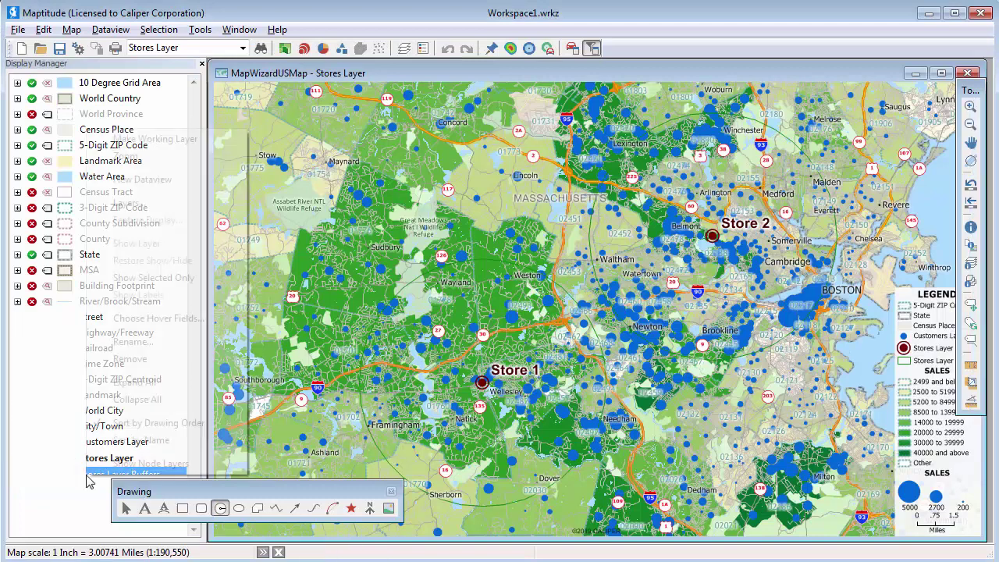
pyautogui.click(156, 140)
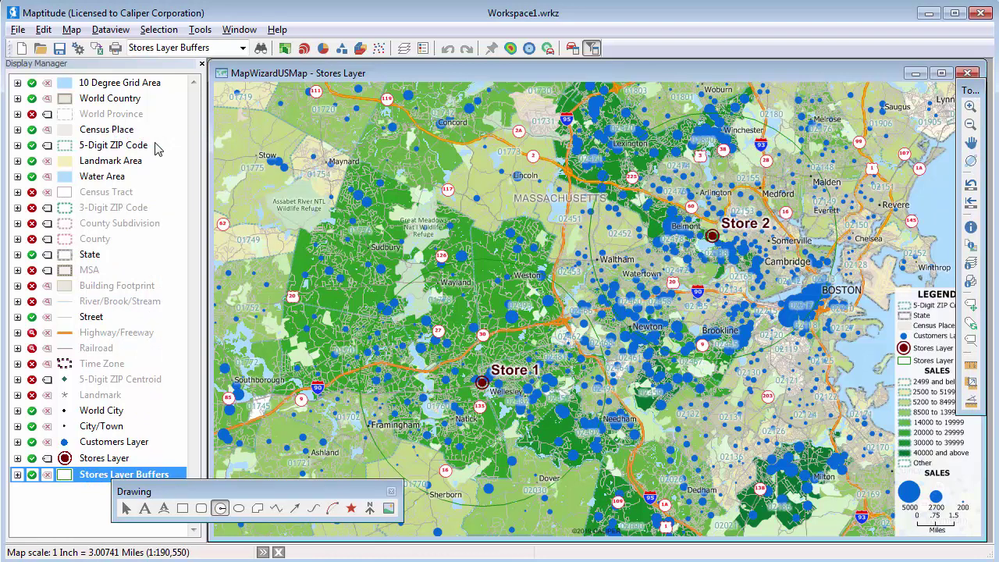
pyautogui.click(97, 49)
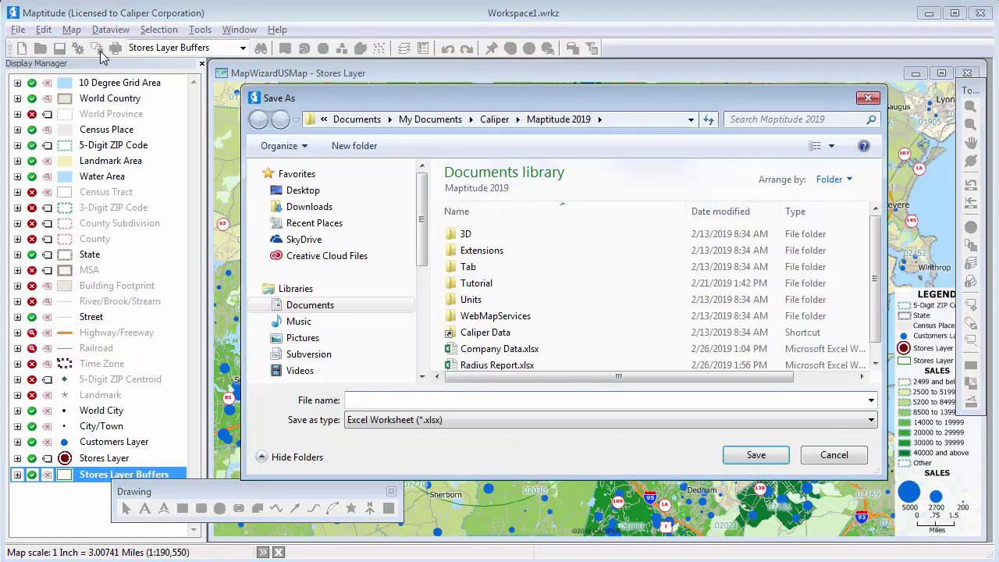
pyautogui.write('Radius R')
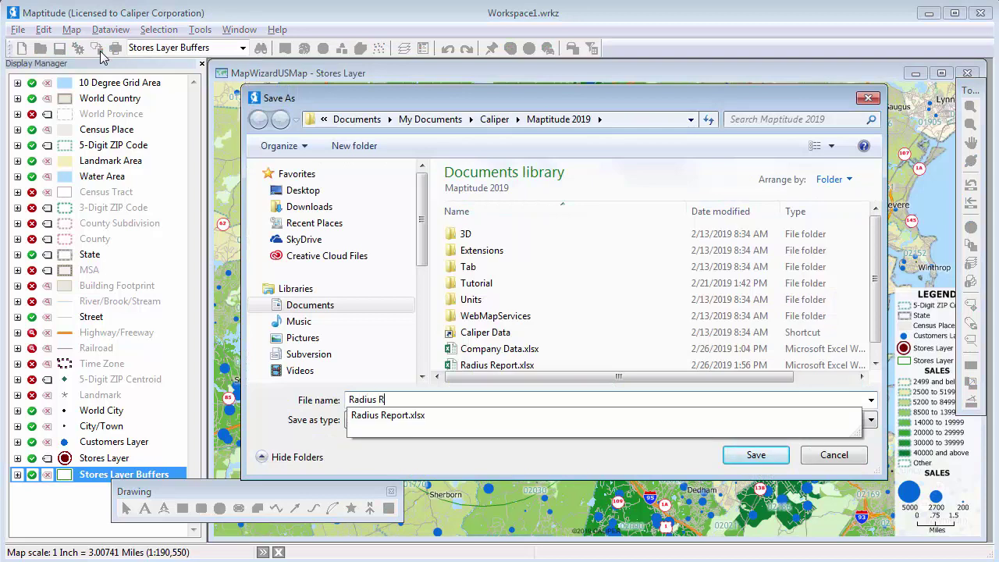
pyautogui.write('eport all Stores')
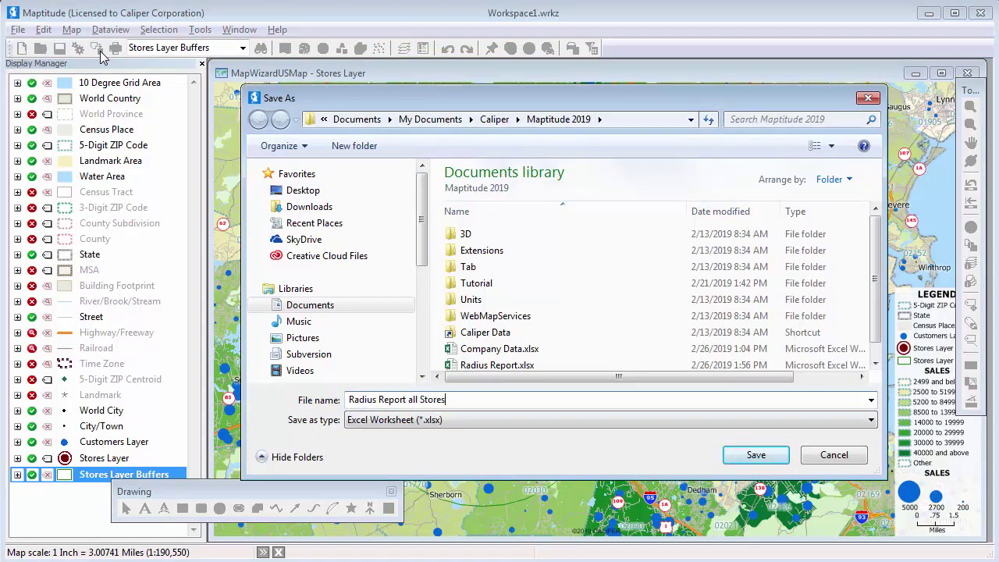
pyautogui.click(754, 456)
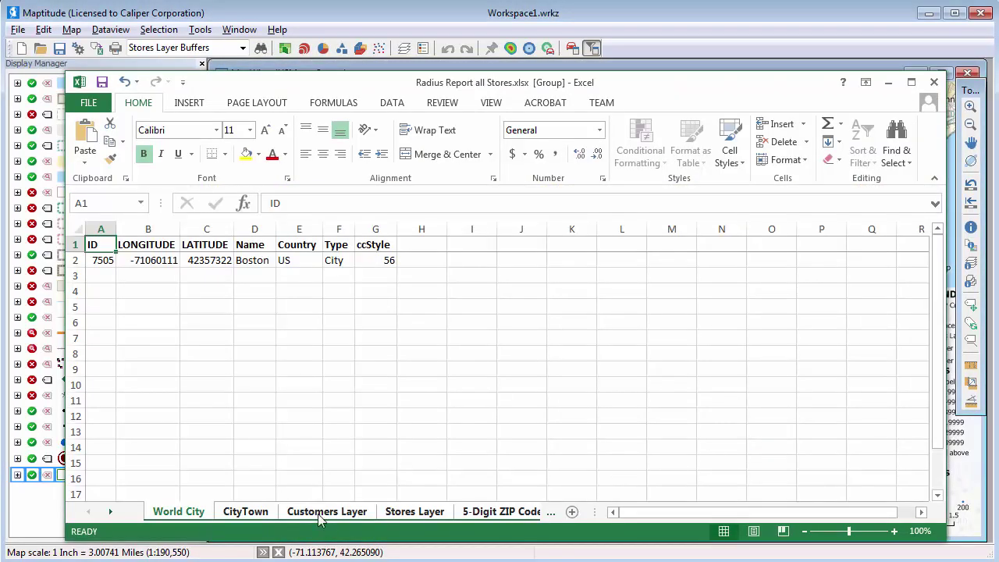
# Browse the Customers Layer, 5-Digit ZIP Code-SALES and US Census Overlay-Overlay sheets
pyautogui.click(320, 512)
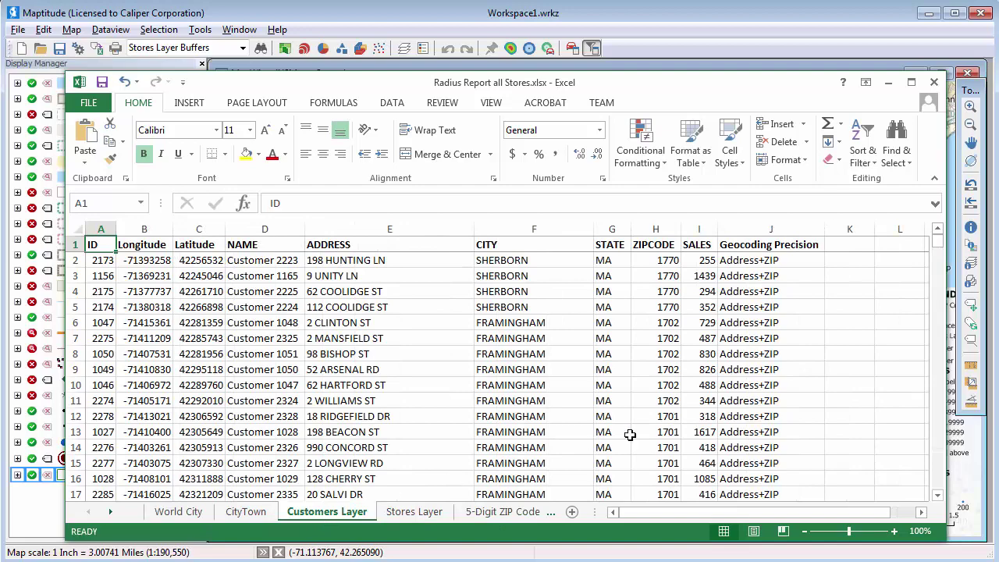
pyautogui.moveTo(937, 243); pyautogui.dragTo(939, 497)
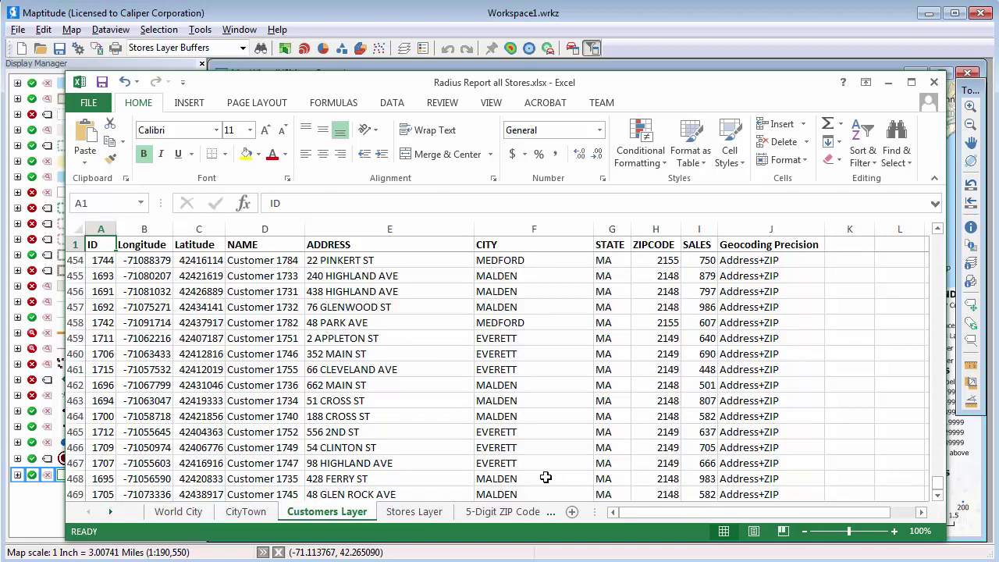
pyautogui.click(501, 512)
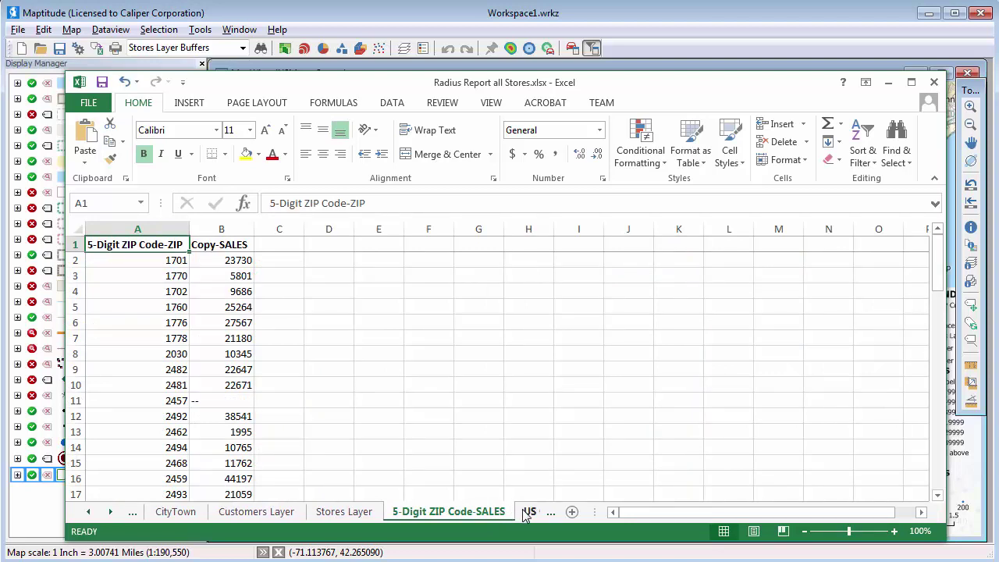
pyautogui.click(526, 512)
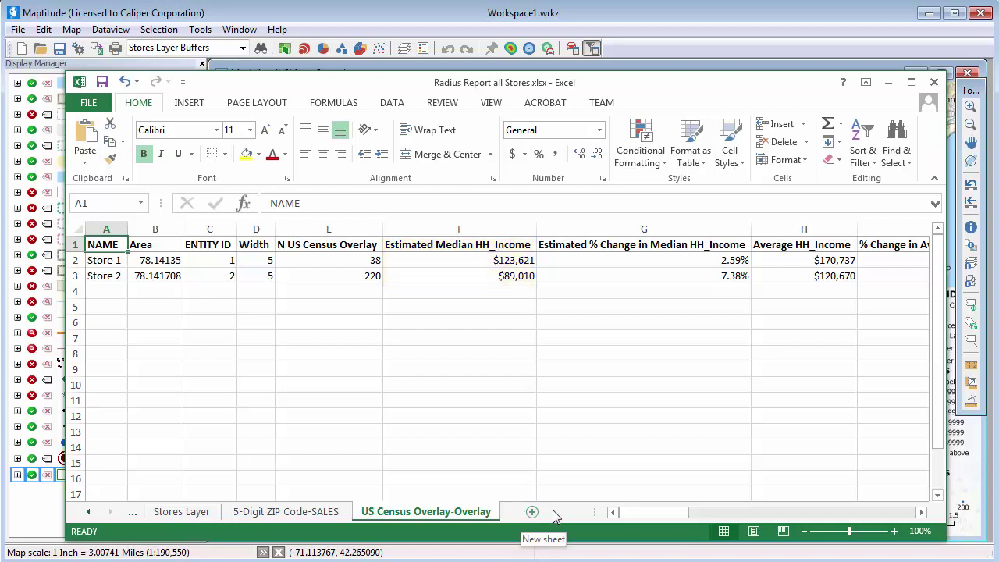
# Scroll through the remaining sheet tabs, then close the radius report and Company Data workbooks
pyautogui.click(806, 513)
pyautogui.click(807, 512)
pyautogui.click(806, 513)
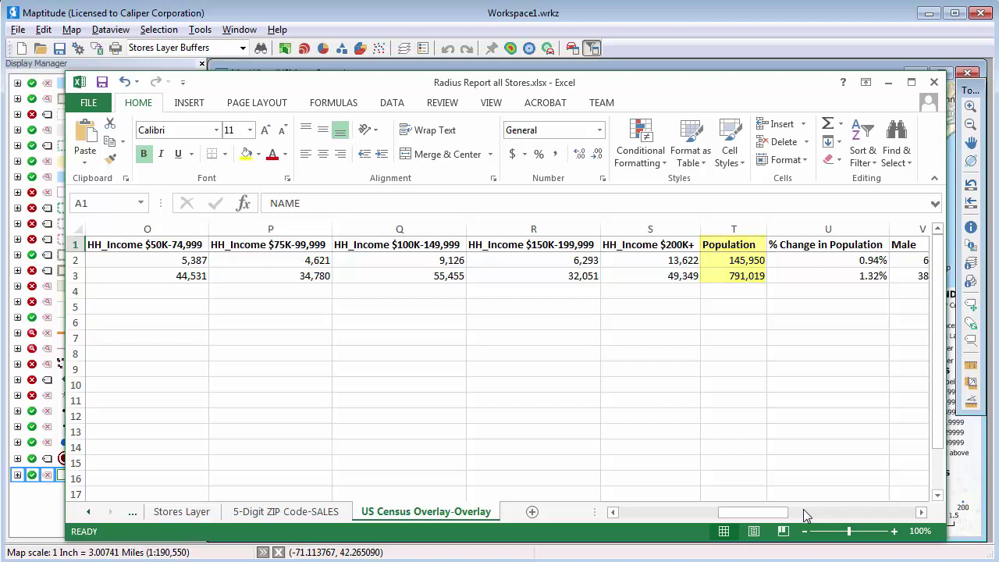
pyautogui.click(934, 82)
pyautogui.click(942, 59)
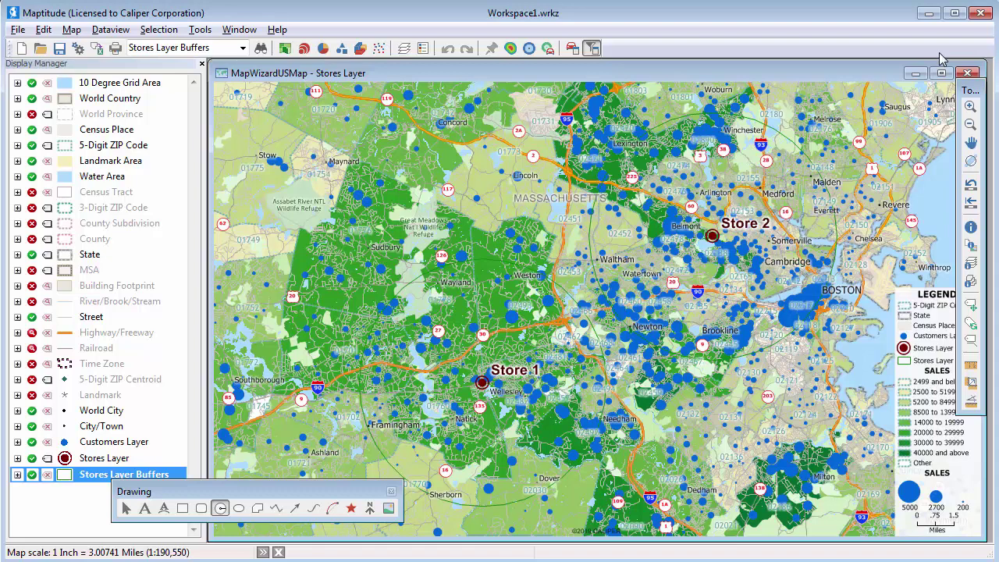
# Open Distance and Travel Time Tables and set Customers Layer as the origins layer
pyautogui.click(196, 32)
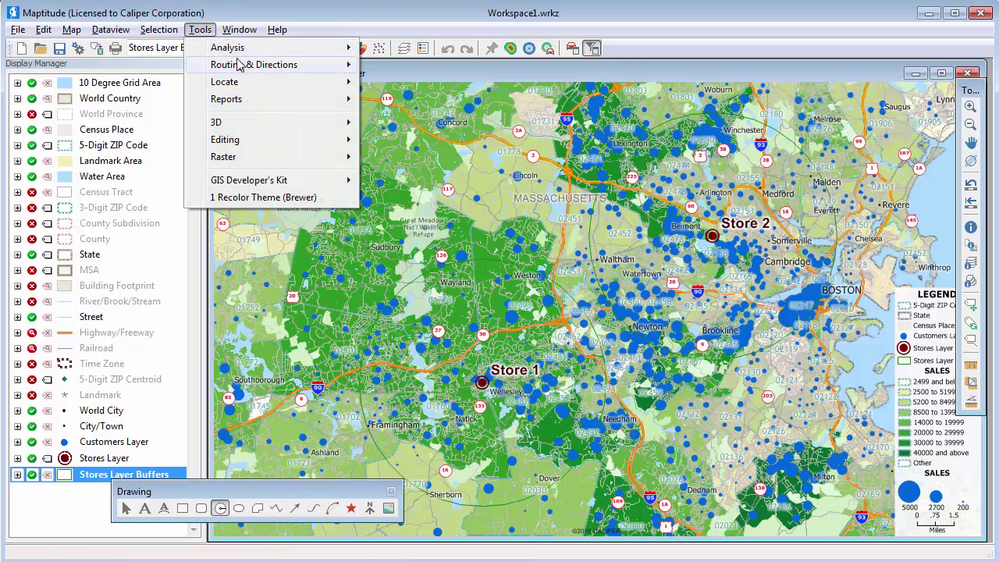
pyautogui.moveTo(240, 65)
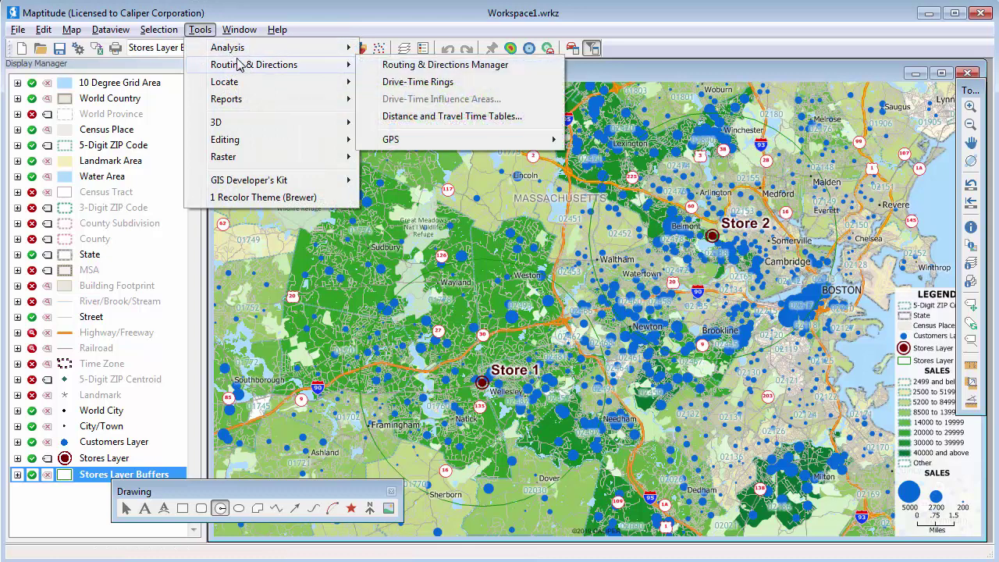
pyautogui.click(413, 116)
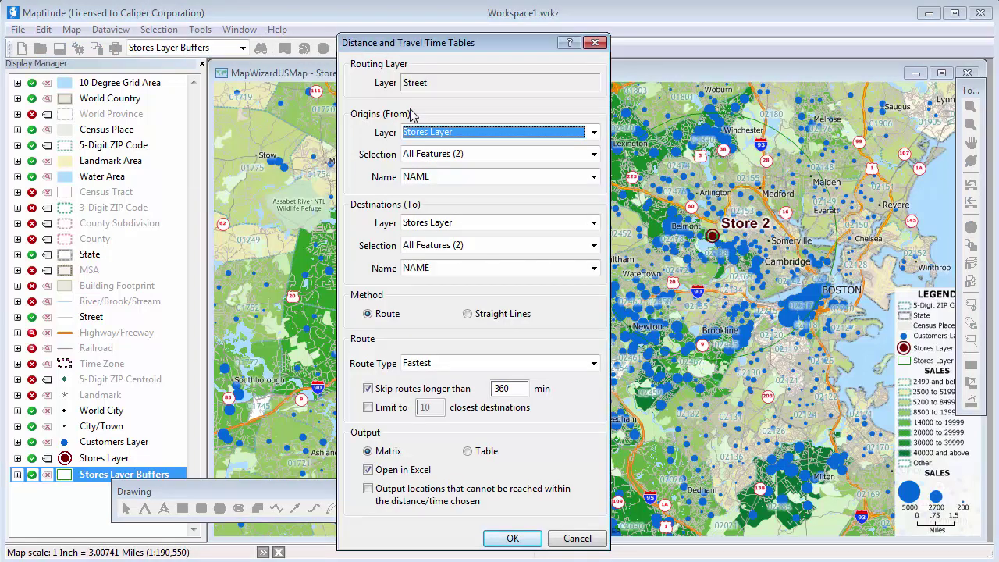
pyautogui.click(424, 135)
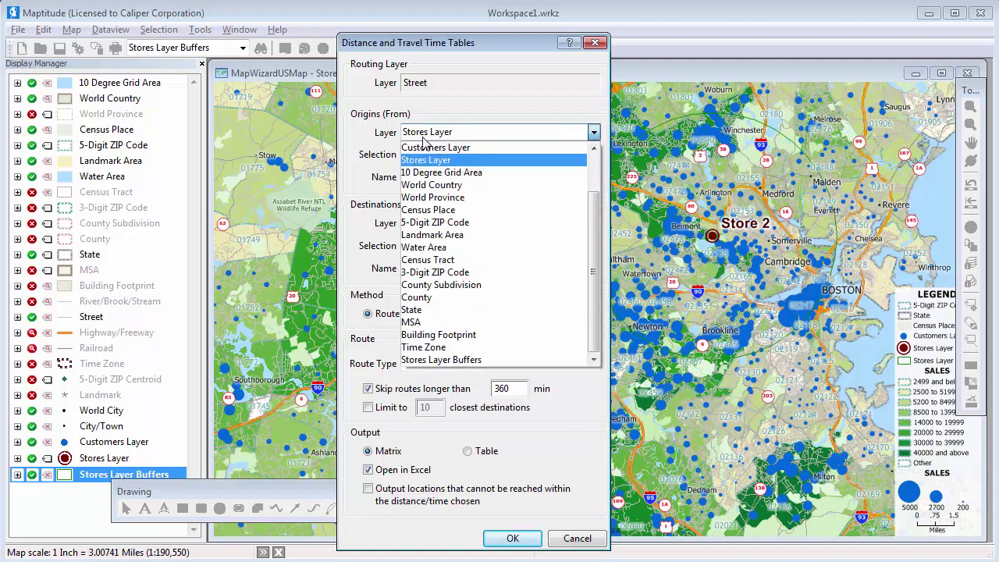
pyautogui.click(426, 146)
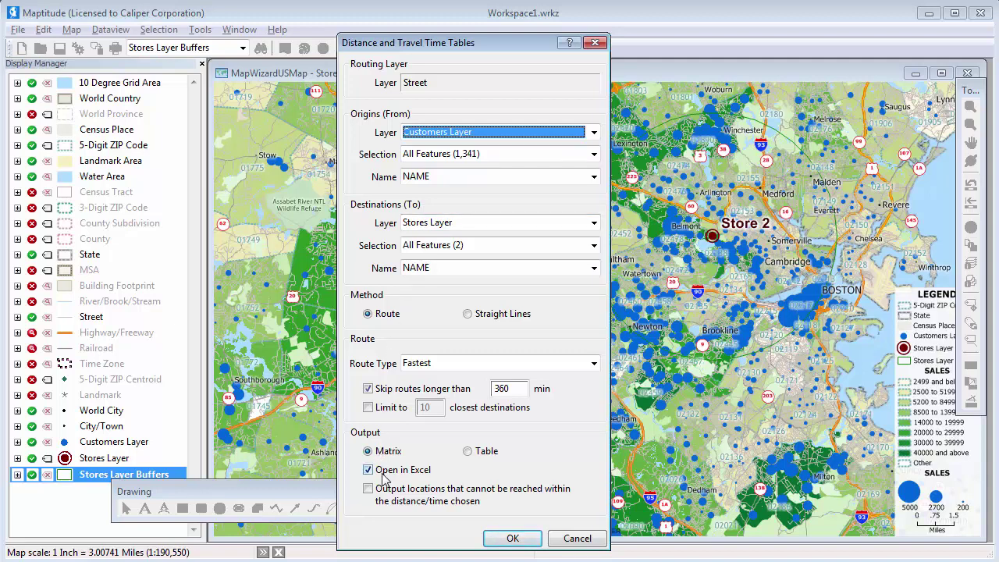
# Generate the travel time and distance tables and save them as Customer Distance
pyautogui.click(512, 538)
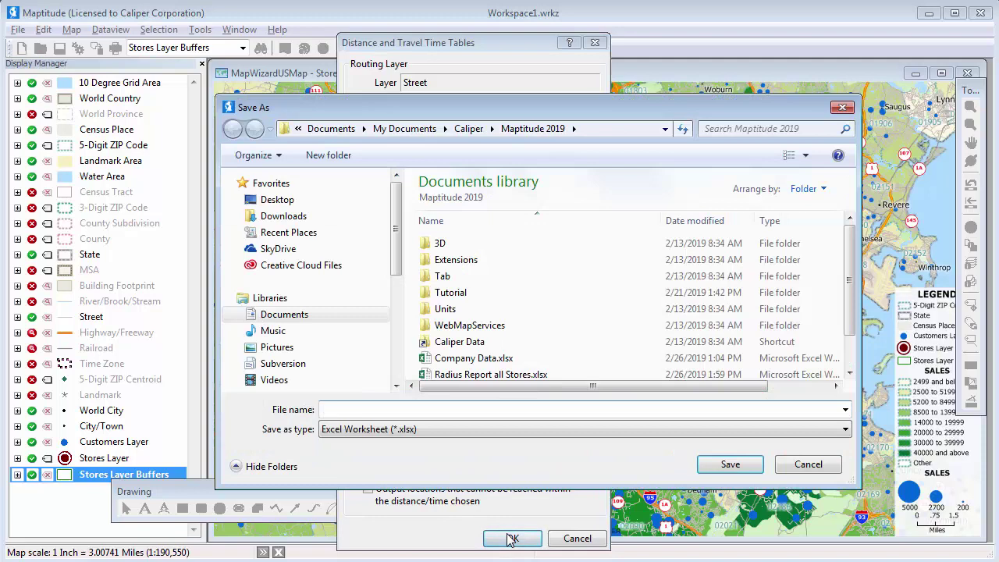
pyautogui.write('Customer Distance')
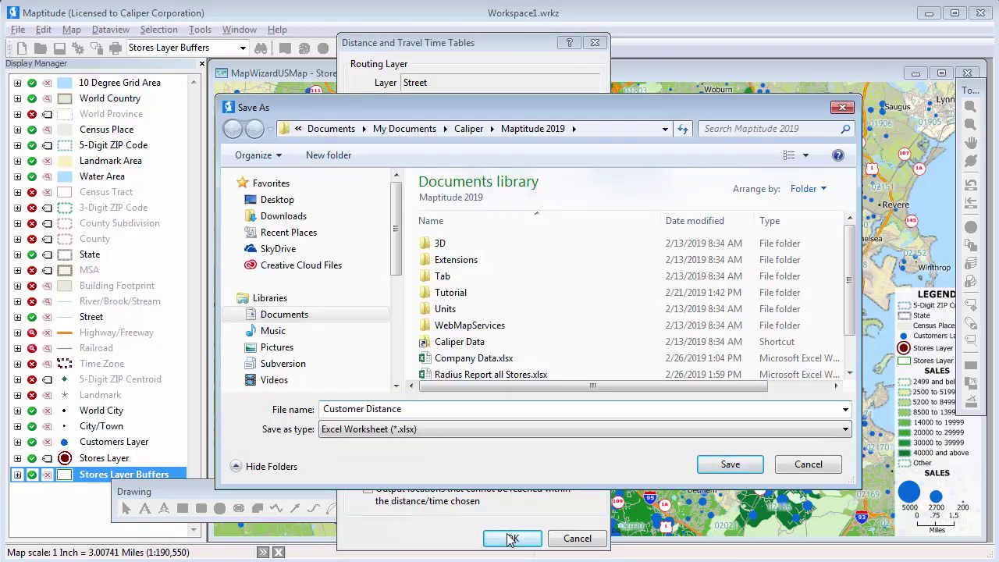
pyautogui.click(711, 469)
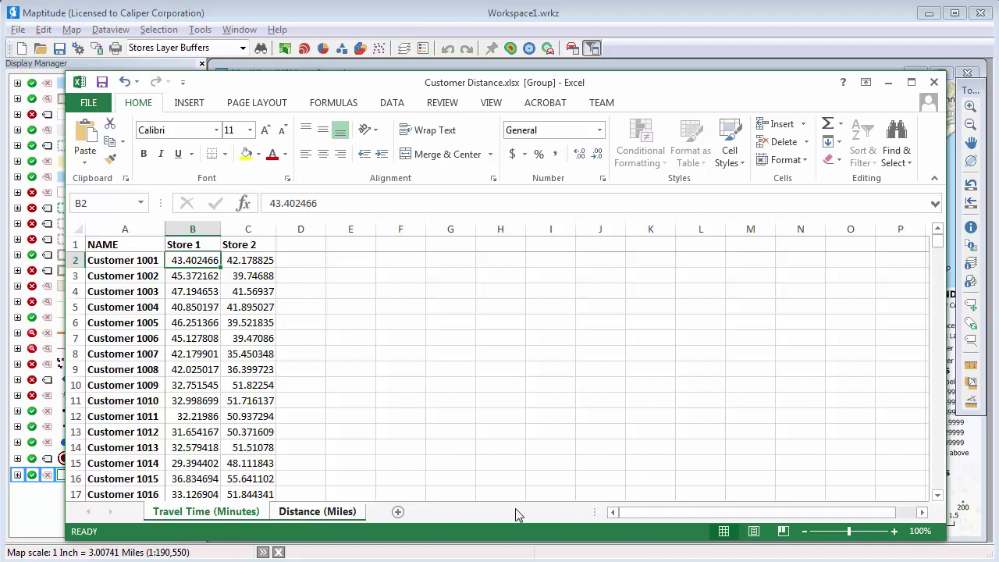
# View the Distance (Miles) sheet, then close the Customer Distance and Company Data workbooks
pyautogui.click(326, 518)
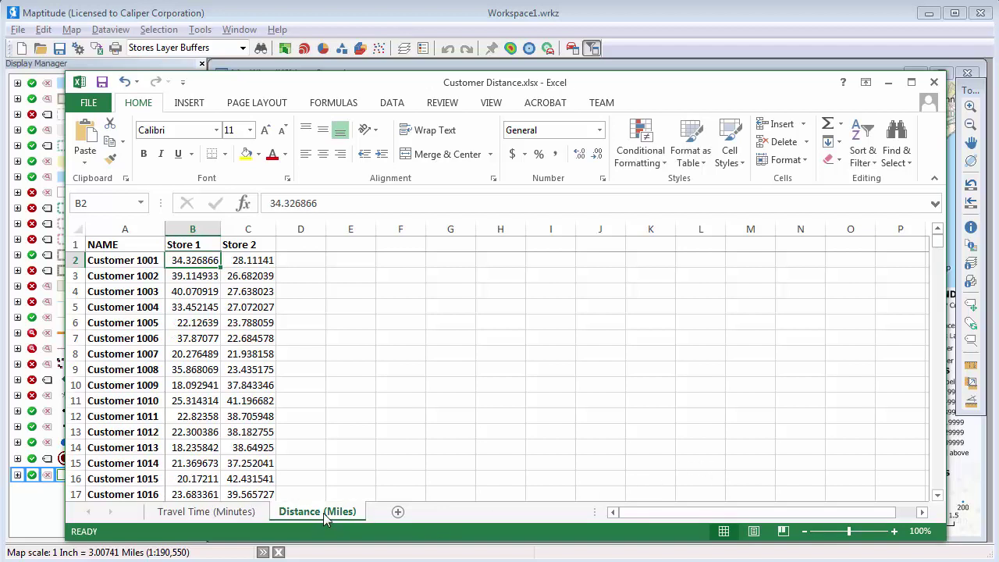
pyautogui.click(934, 82)
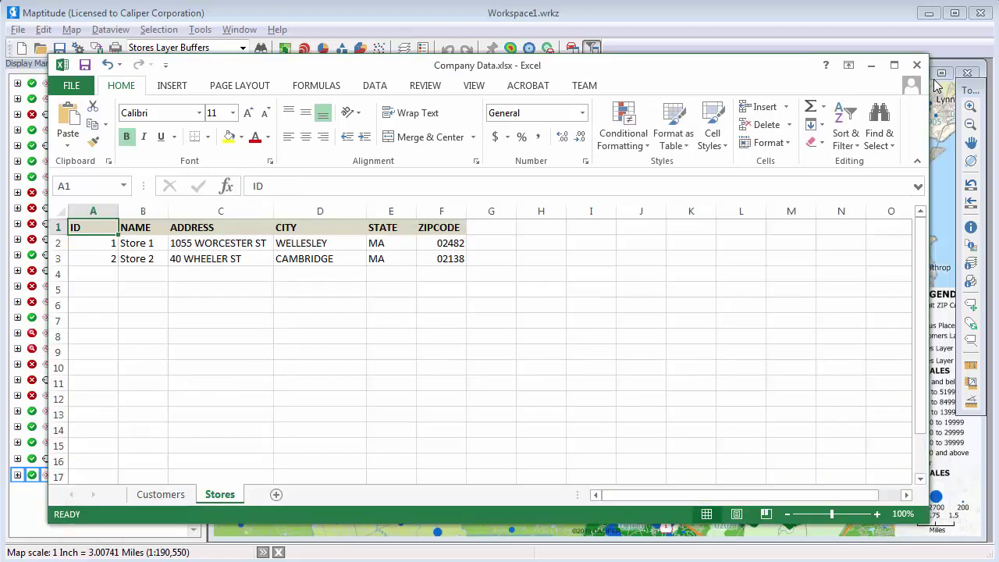
pyautogui.click(945, 58)
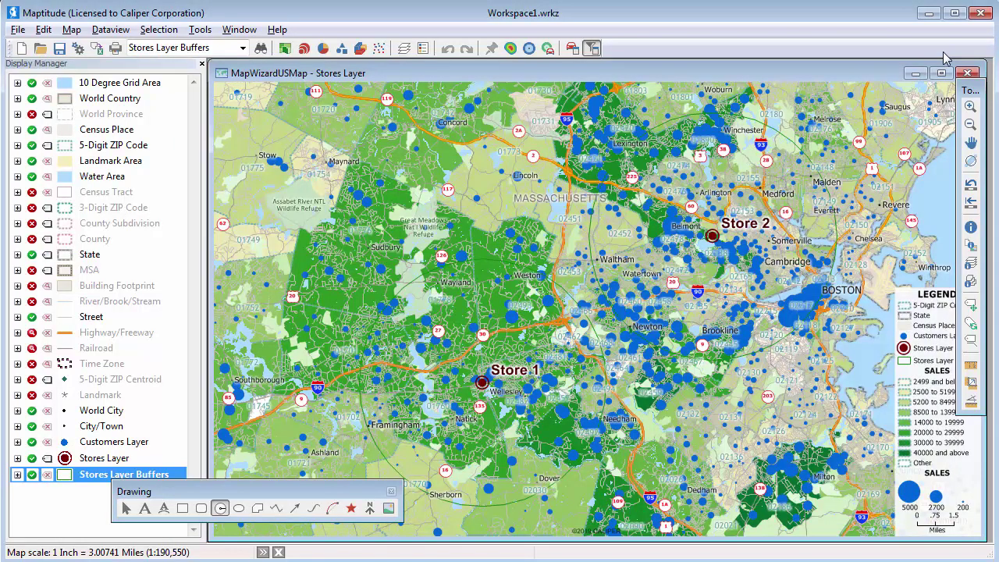
# Centre drive-time rings on the Stores Layer locations with 3 rings of 10 minutes each
pyautogui.click(549, 49)
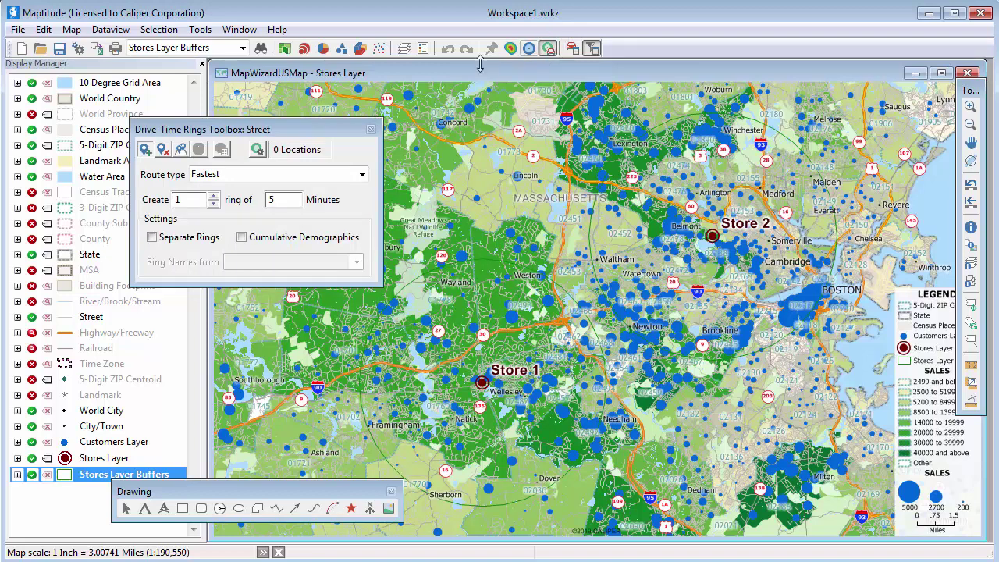
pyautogui.click(181, 150)
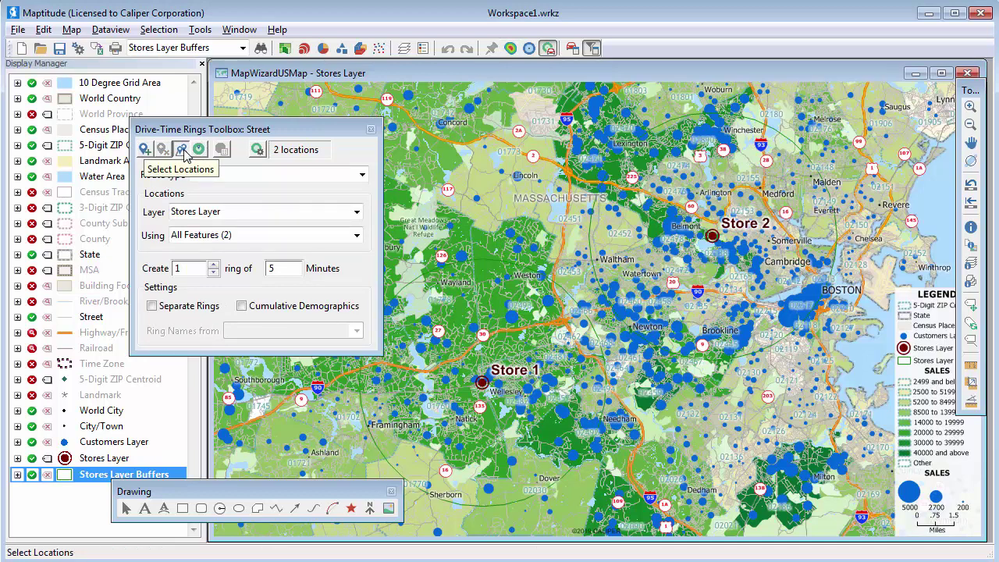
pyautogui.click(213, 263)
pyautogui.click(213, 263)
pyautogui.doubleClick(272, 268)
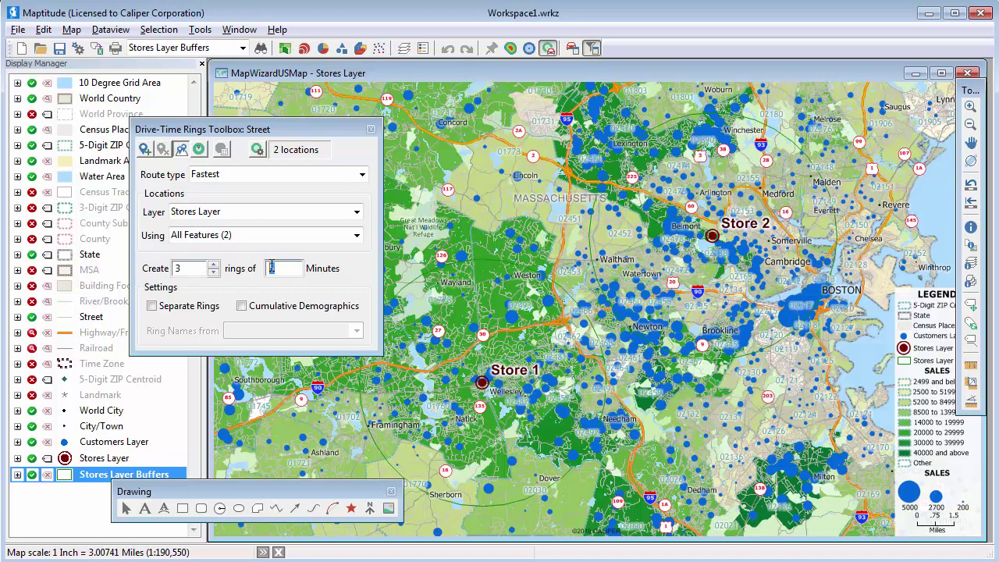
pyautogui.write('10')
# Set the drive-time ring demographics to count Customers Layer features and sum SALES
pyautogui.click(258, 150)
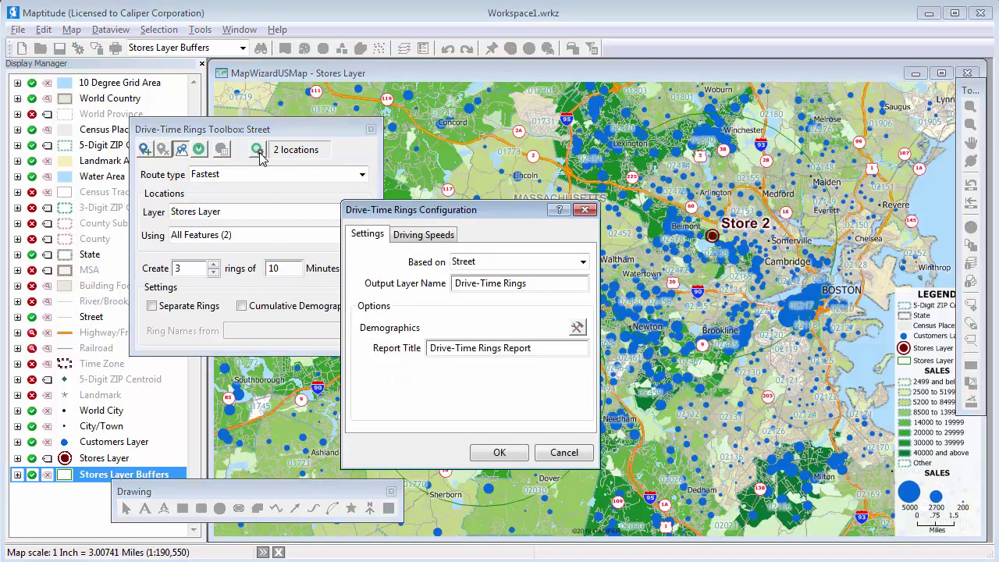
pyautogui.click(577, 327)
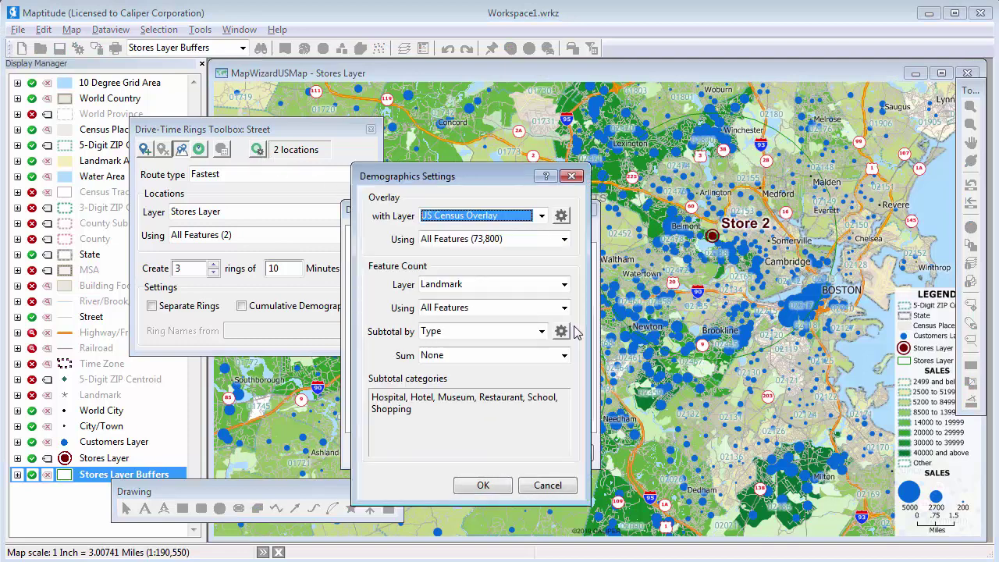
pyautogui.click(538, 287)
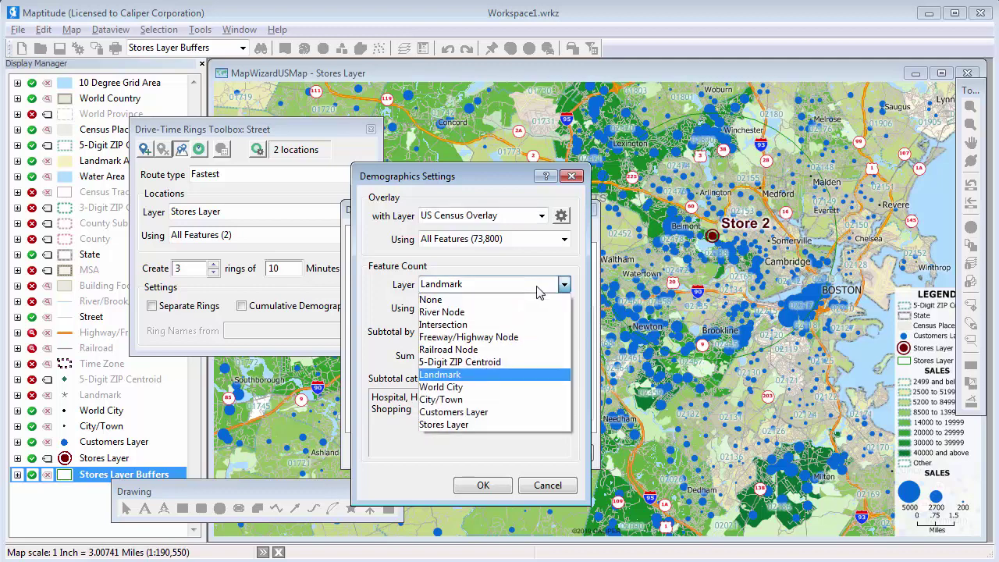
pyautogui.click(514, 412)
pyautogui.click(497, 357)
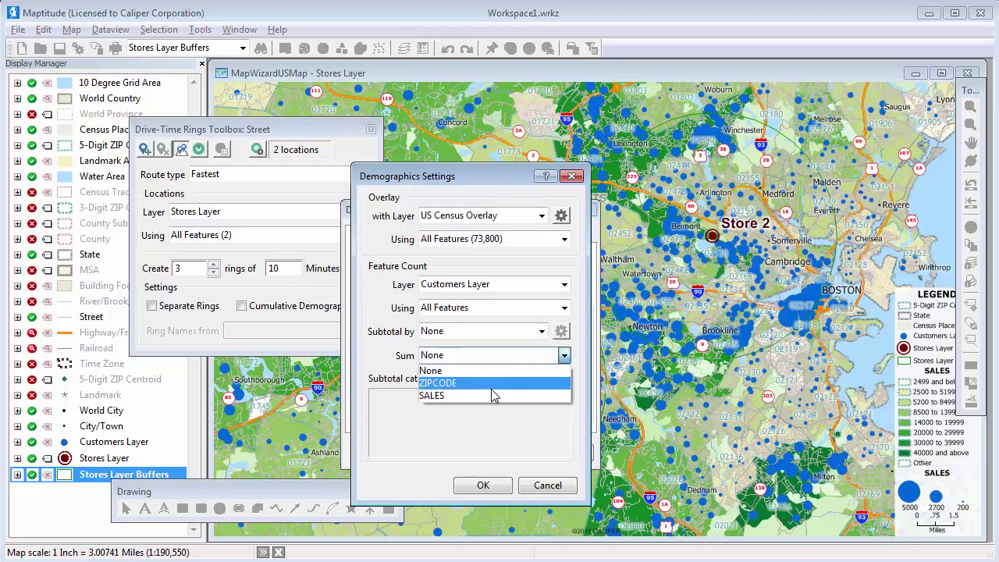
pyautogui.click(491, 397)
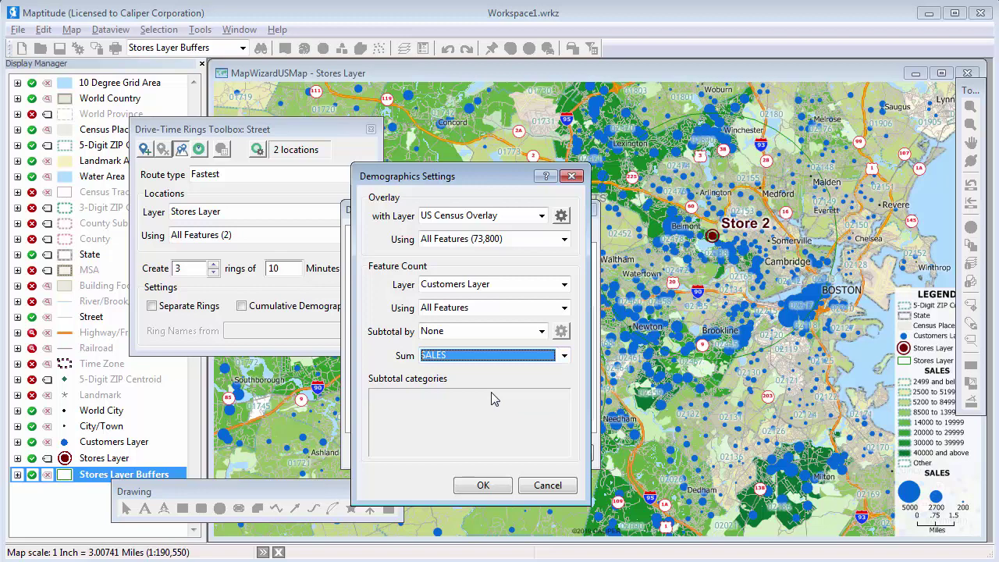
pyautogui.click(488, 485)
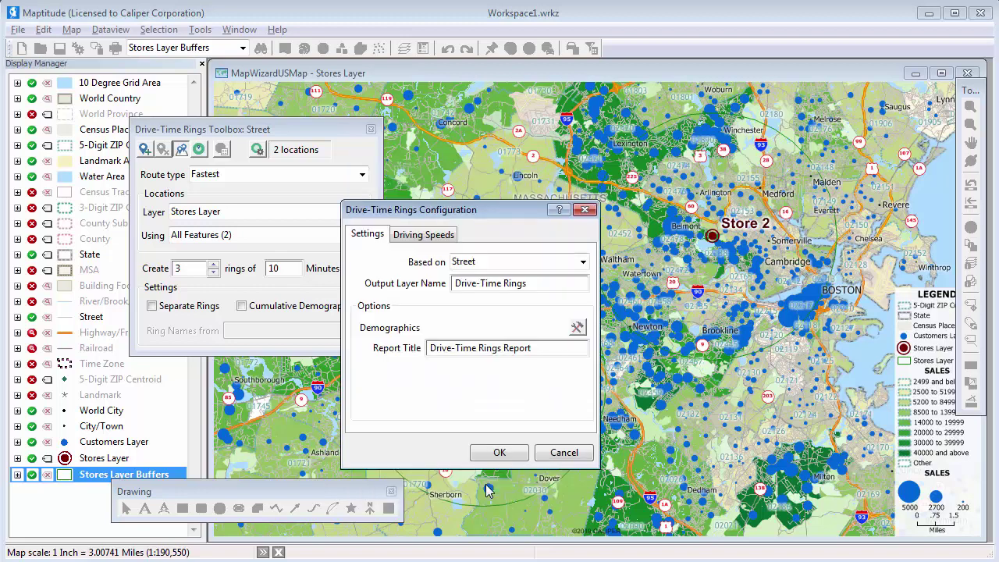
pyautogui.click(497, 453)
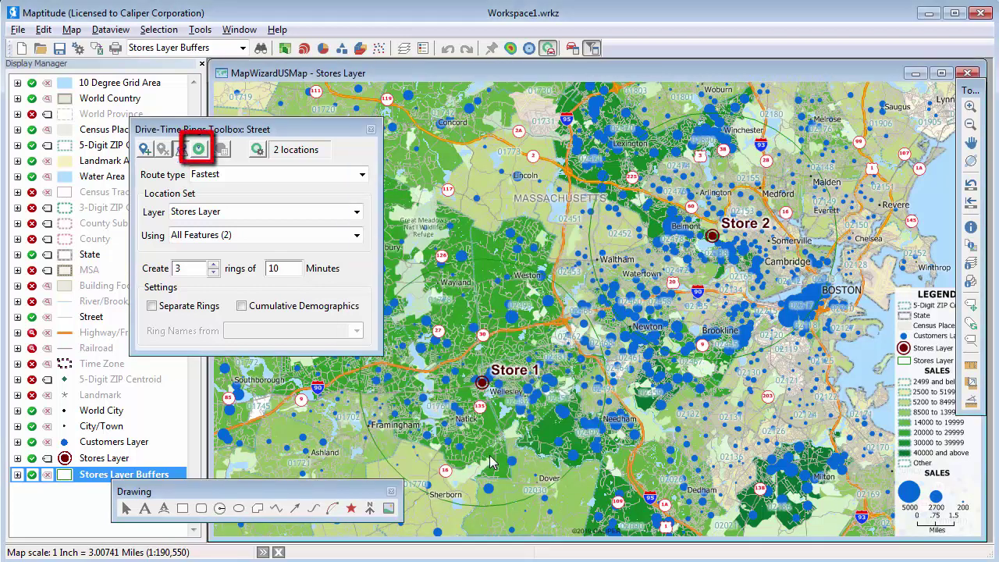
# Draw the drive-time rings around both stores, hide the 5-Digit ZIP Code layer, and generate the ring report
pyautogui.click(199, 150)
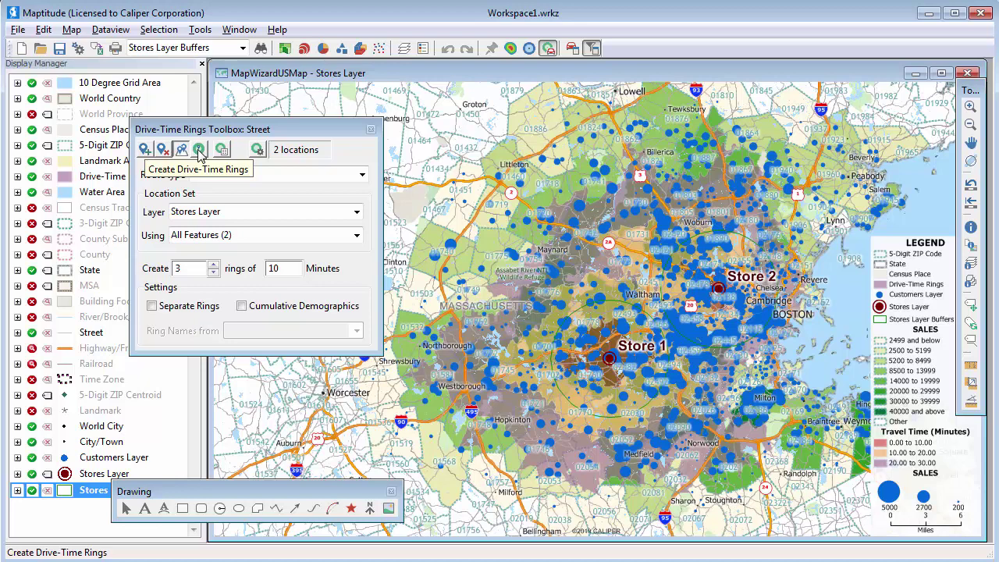
pyautogui.moveTo(199, 135); pyautogui.dragTo(170, 244)
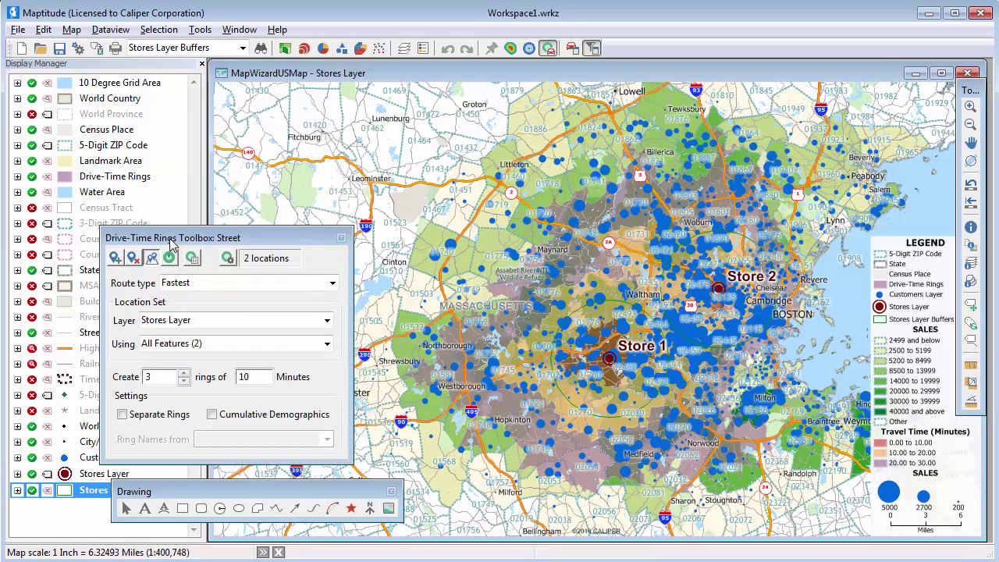
pyautogui.click(32, 146)
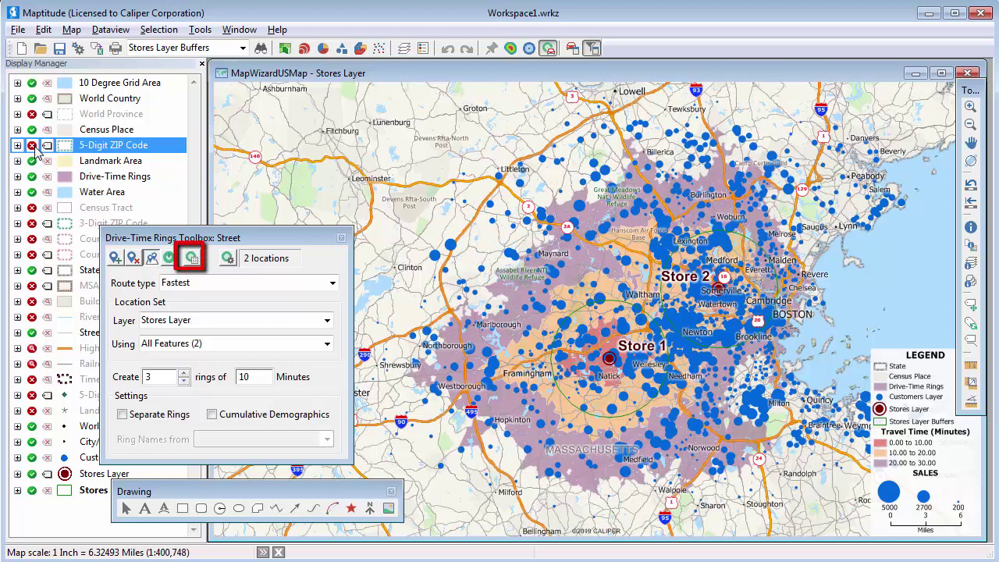
pyautogui.click(192, 259)
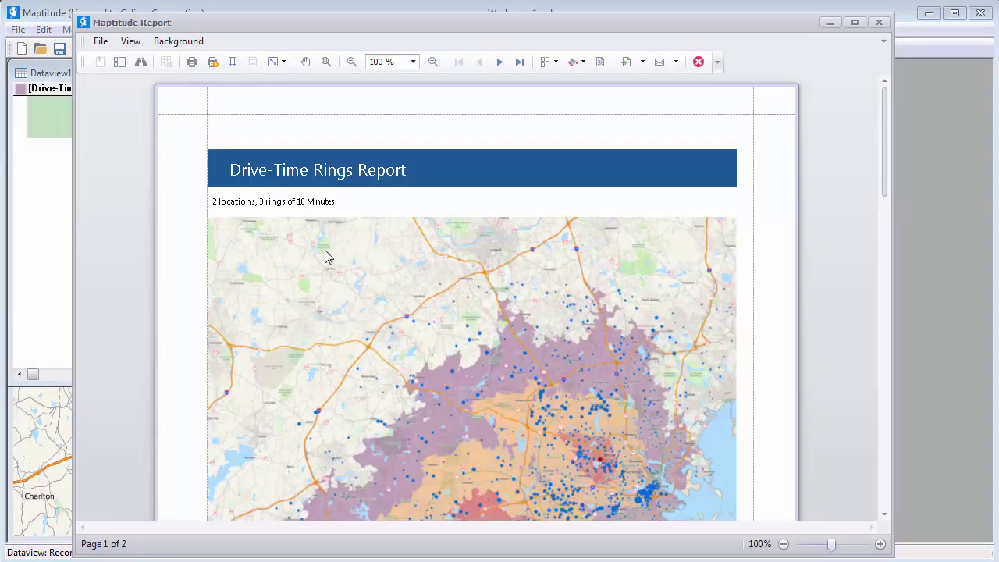
# Scroll to page 2's ring table showing Customers Layer counts of 134, 439 and 440
pyautogui.moveTo(883, 153); pyautogui.dragTo(870, 380)
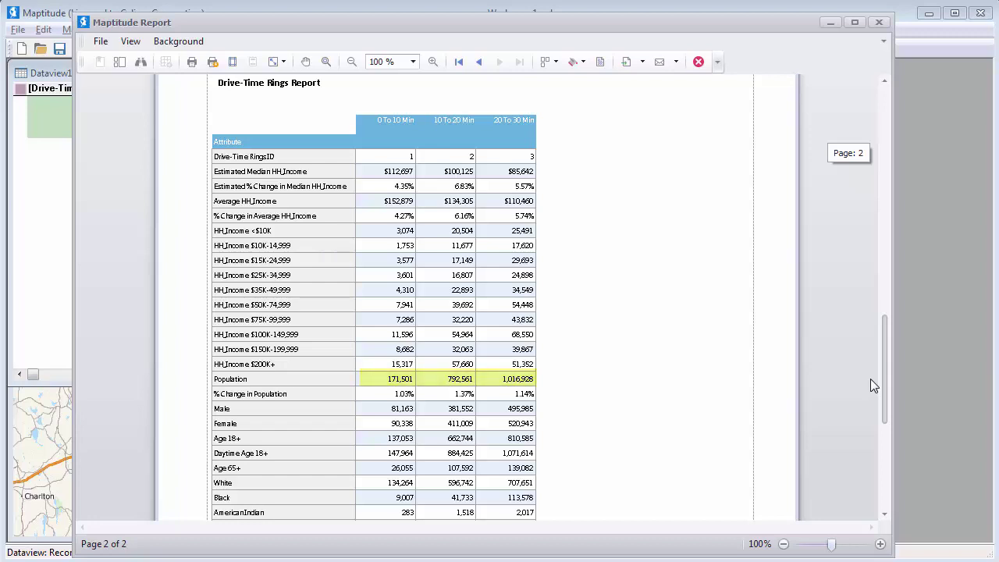
pyautogui.scroll(-5, 871, 389)
pyautogui.scroll(-5, 870, 462)
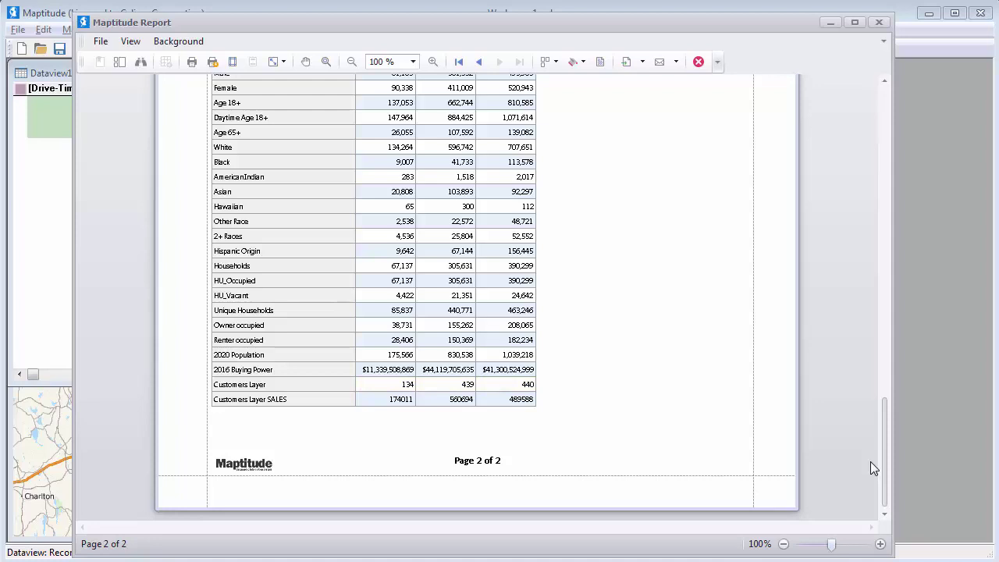
pyautogui.click(109, 44)
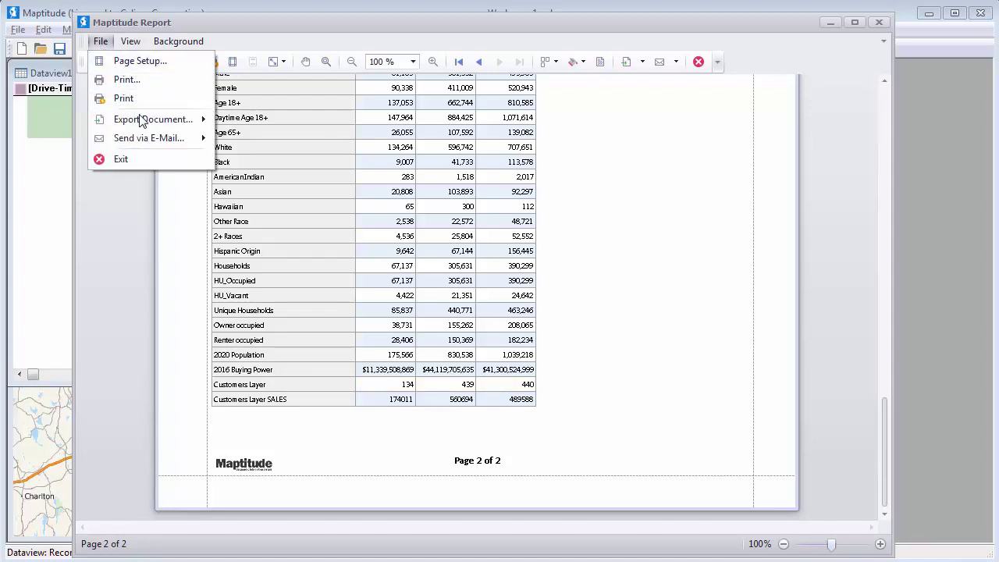
# Export the report as the XLSX file Drive-Time Rings Report.xlsx and open it in Excel
pyautogui.moveTo(144, 121)
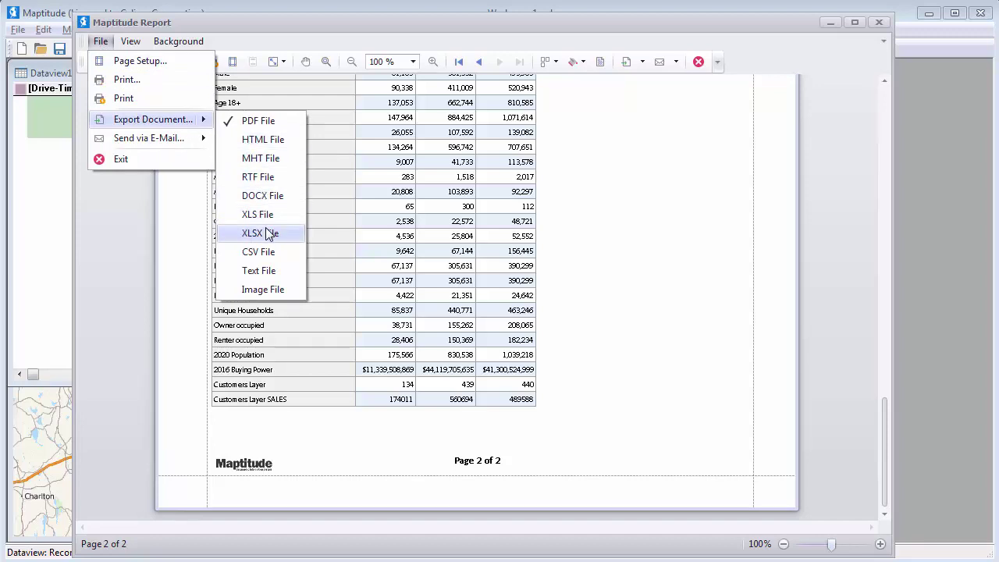
pyautogui.click(267, 234)
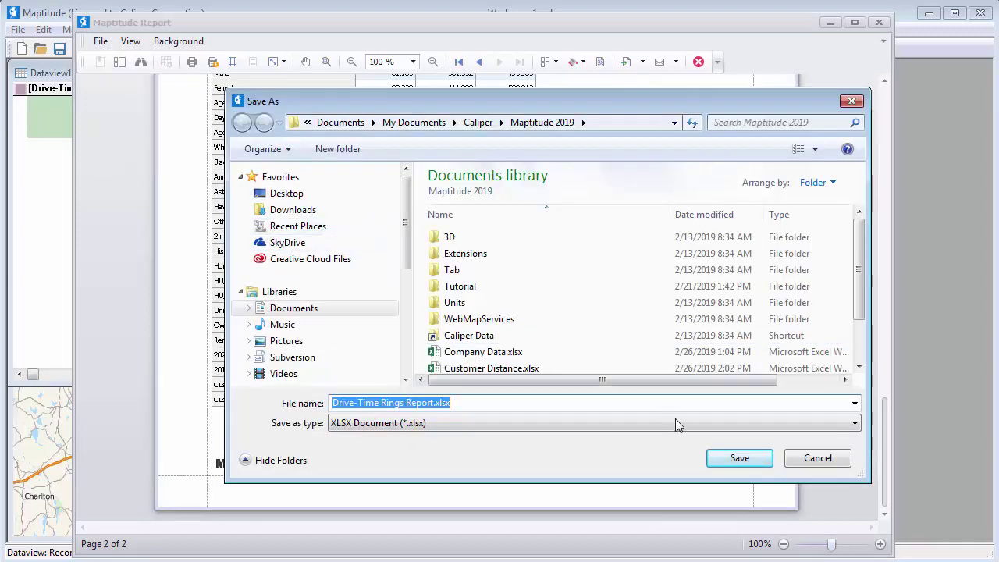
pyautogui.click(738, 459)
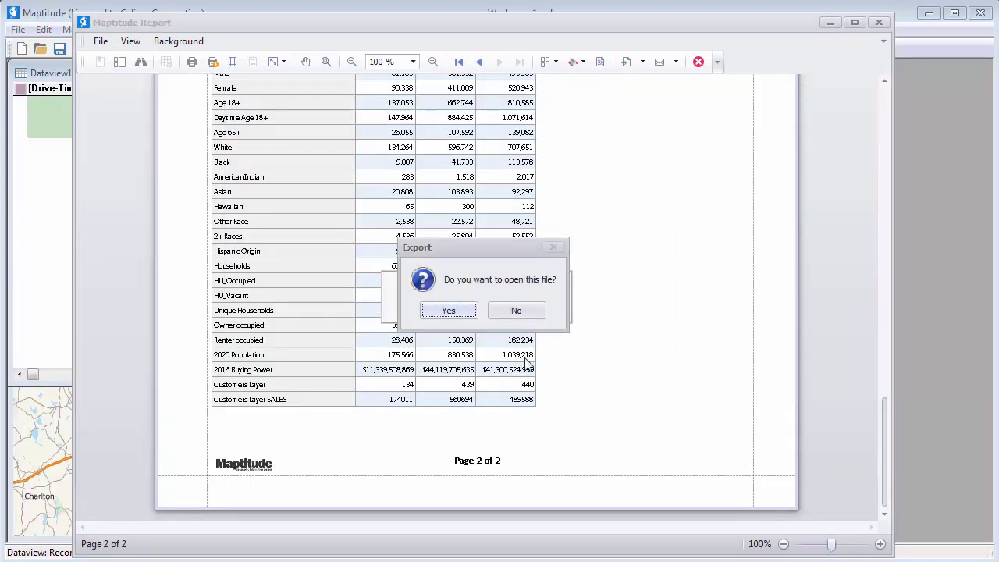
pyautogui.click(462, 310)
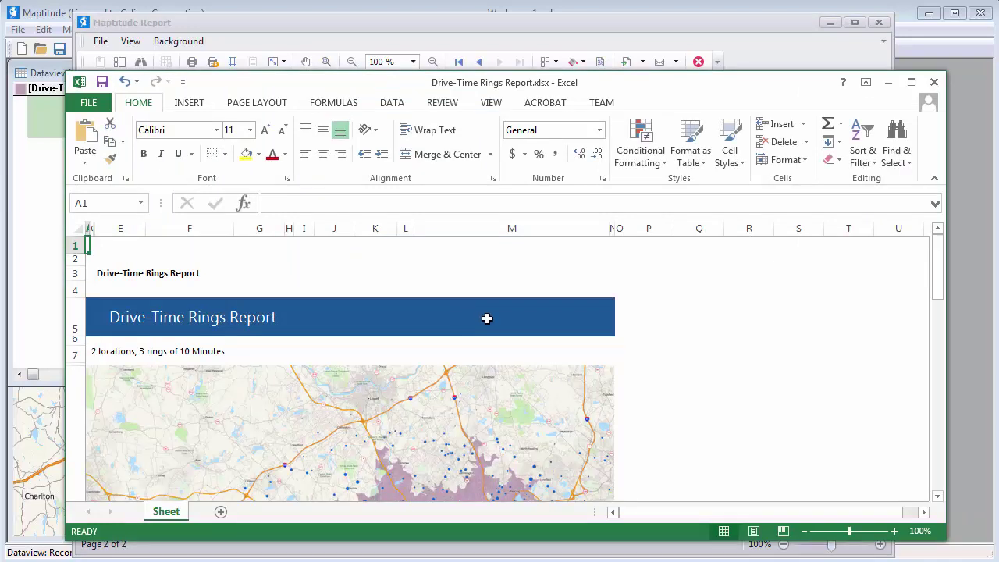
# Scroll through the exported sheet, then close the Drive-Time Rings Report.xlsx workbook
pyautogui.moveTo(942, 281); pyautogui.dragTo(939, 446)
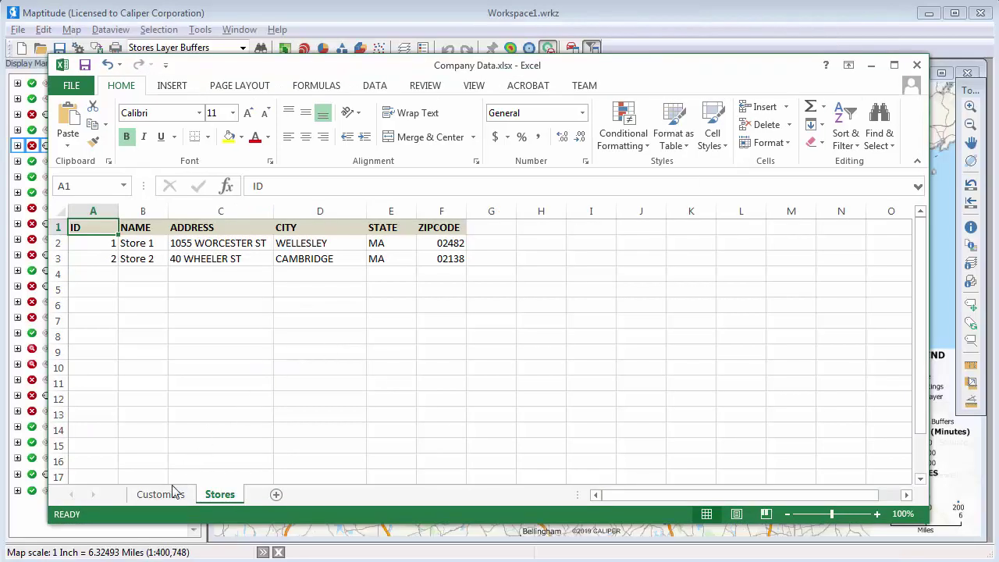
pyautogui.click(171, 495)
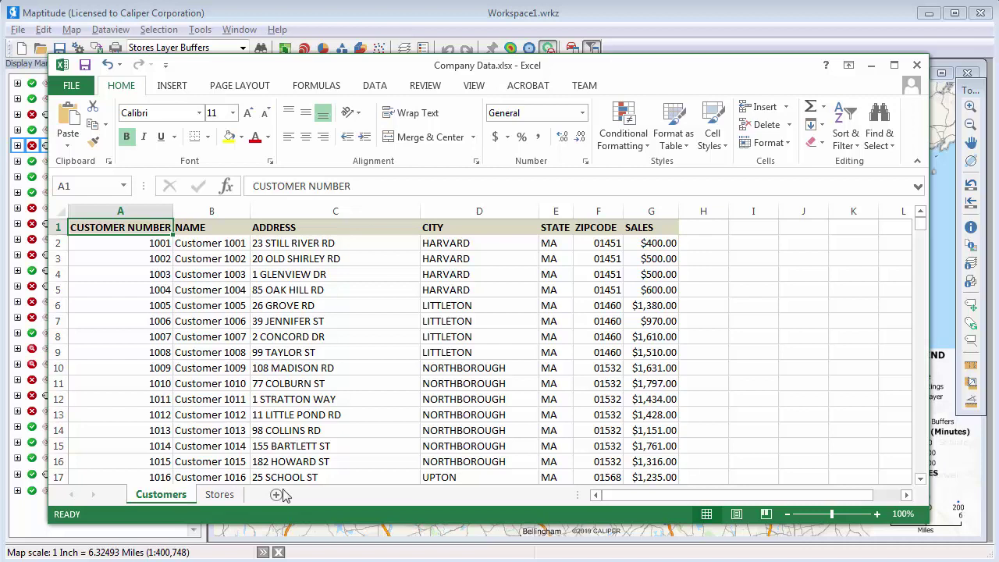
# Change G4 sales to 4000 and move row 6 to 10 WEST ST, LEOMINSTER 01453, sales 3000
pyautogui.click(662, 276)
pyautogui.write('4000')
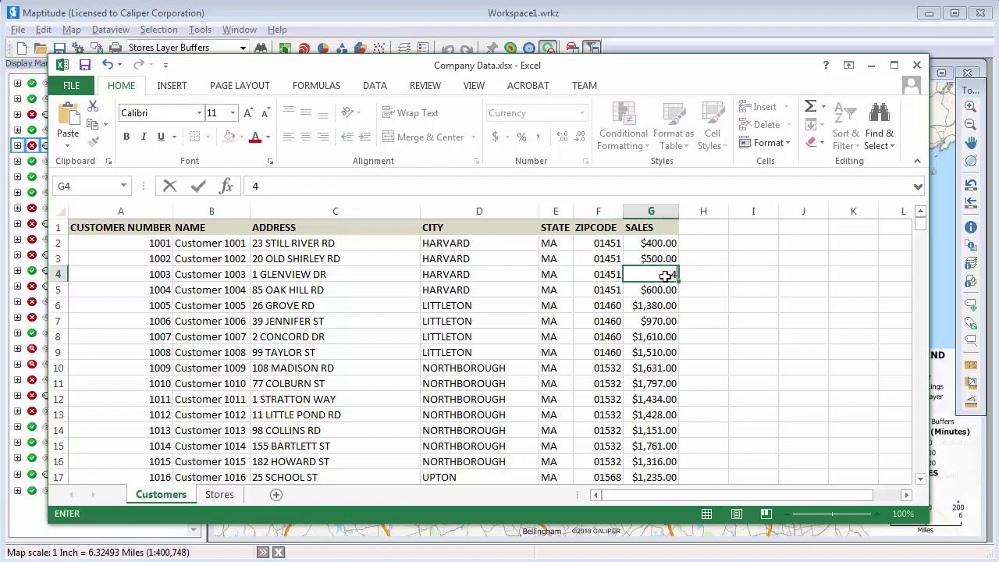
pyautogui.click(275, 308)
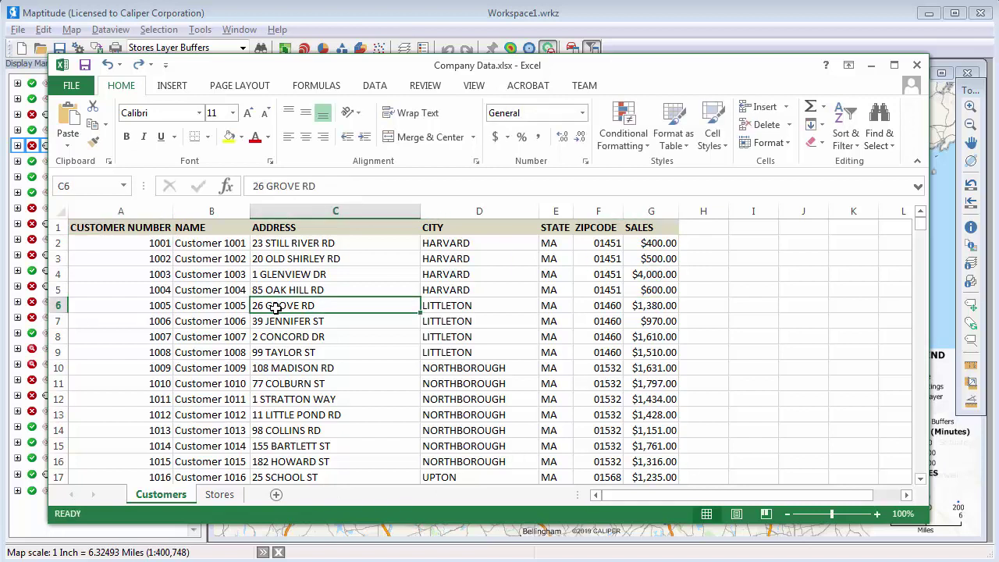
pyautogui.write('10 WEST ST')
pyautogui.press('Tab')
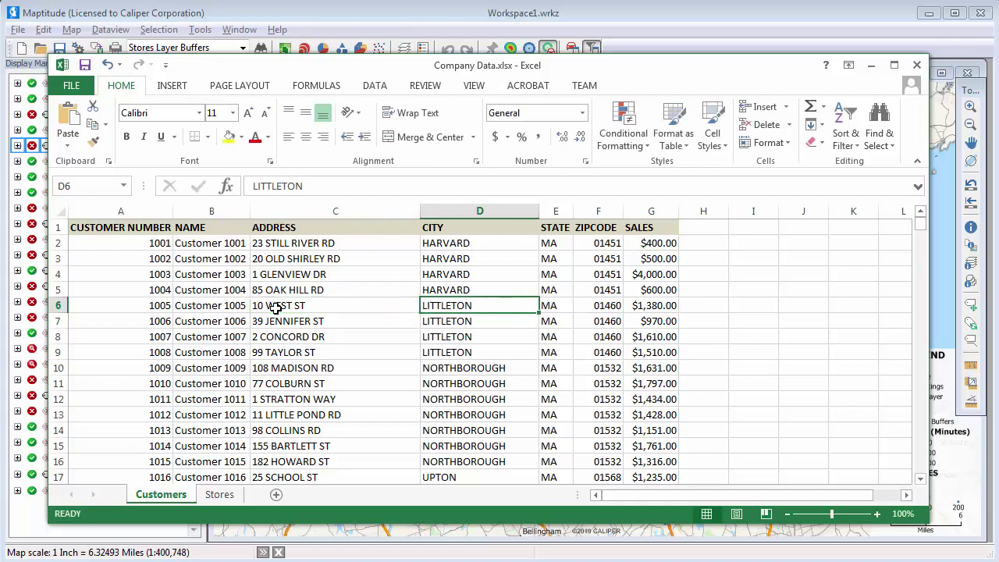
pyautogui.write('LEOMINSTER')
pyautogui.press('Tab')
pyautogui.press('Tab')
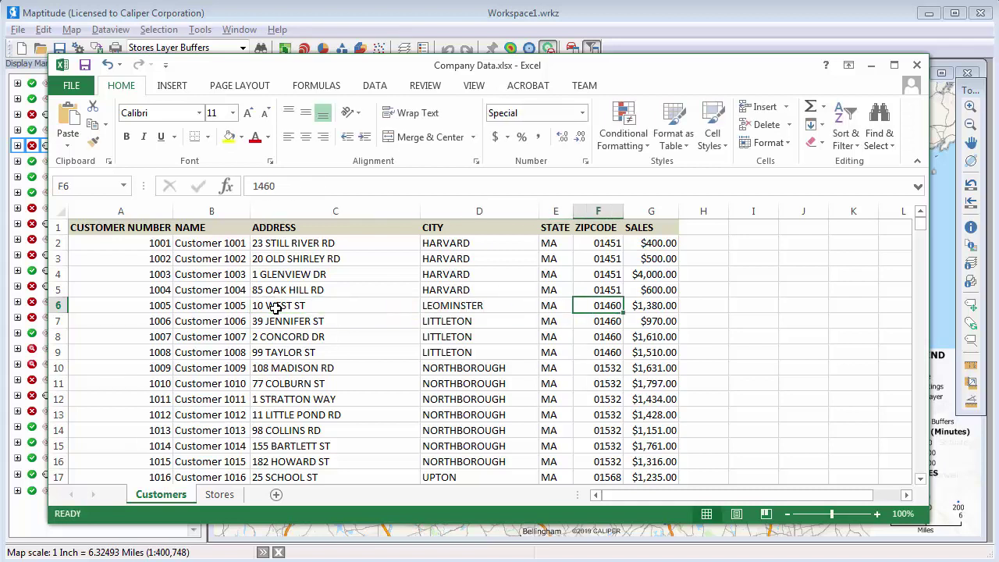
pyautogui.write('01453')
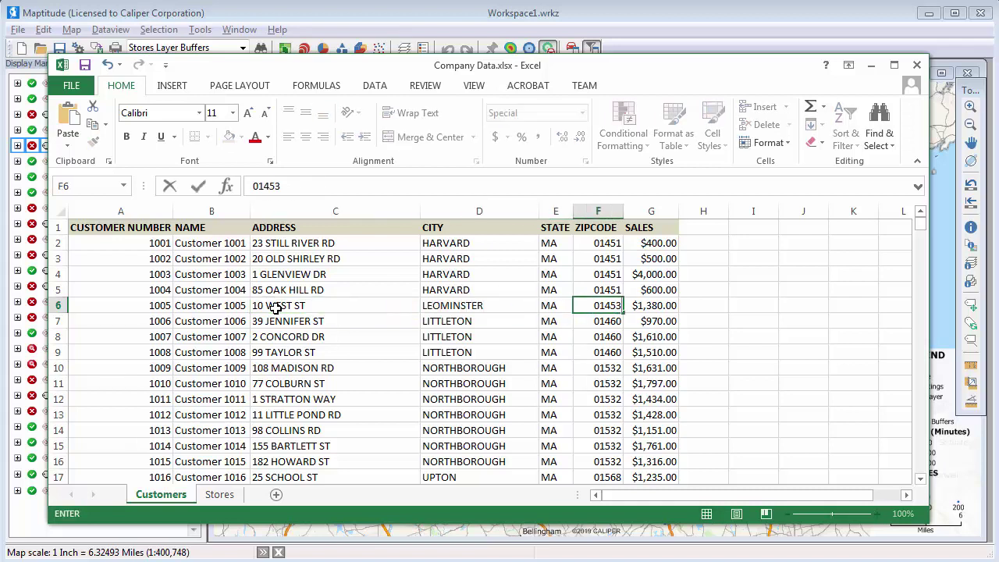
pyautogui.press('Tab')
pyautogui.write('3000')
pyautogui.press('Return')
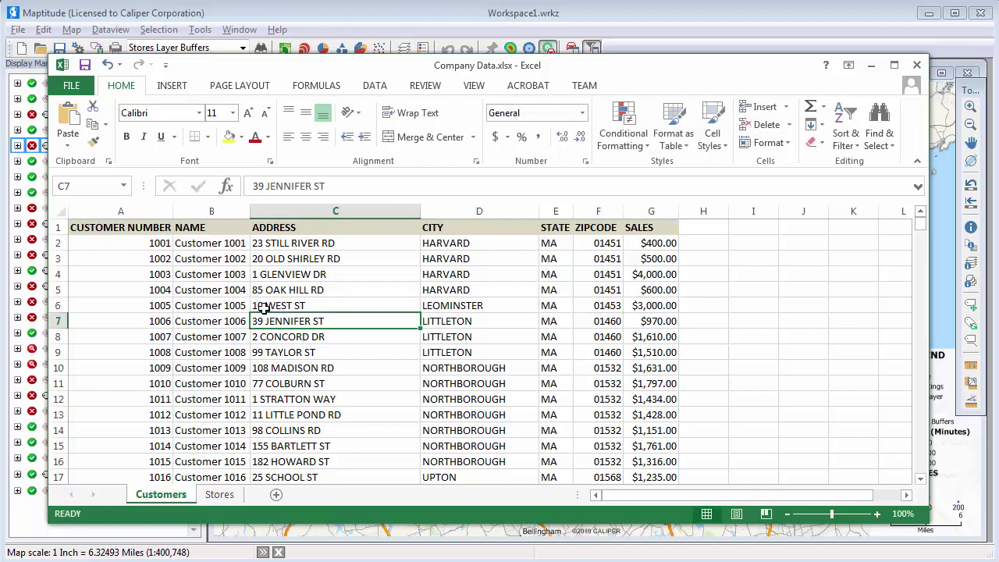
# Delete the three Littleton customer rows, then save and close the workbook
pyautogui.moveTo(56, 321); pyautogui.dragTo(55, 348)
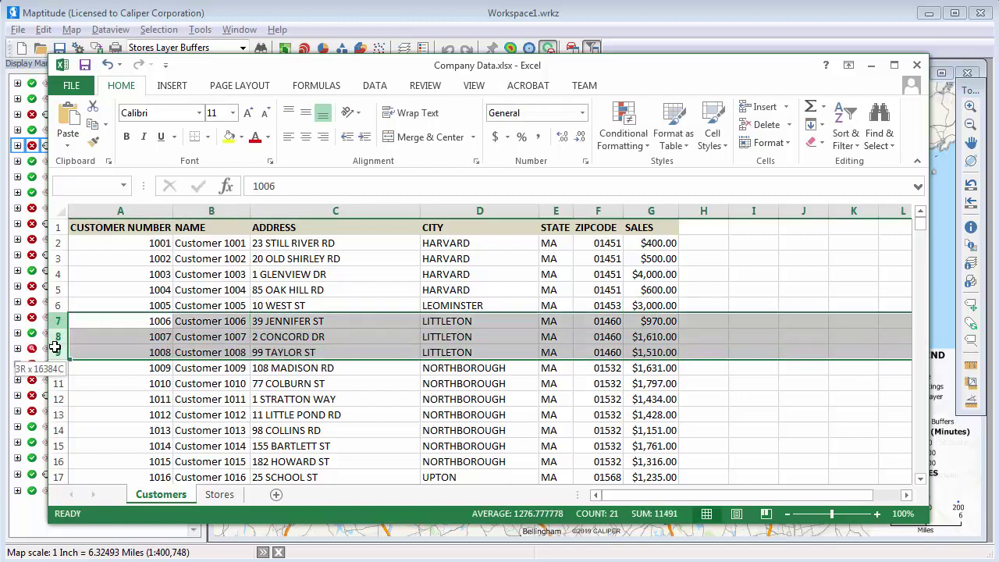
pyautogui.rightClick(57, 348)
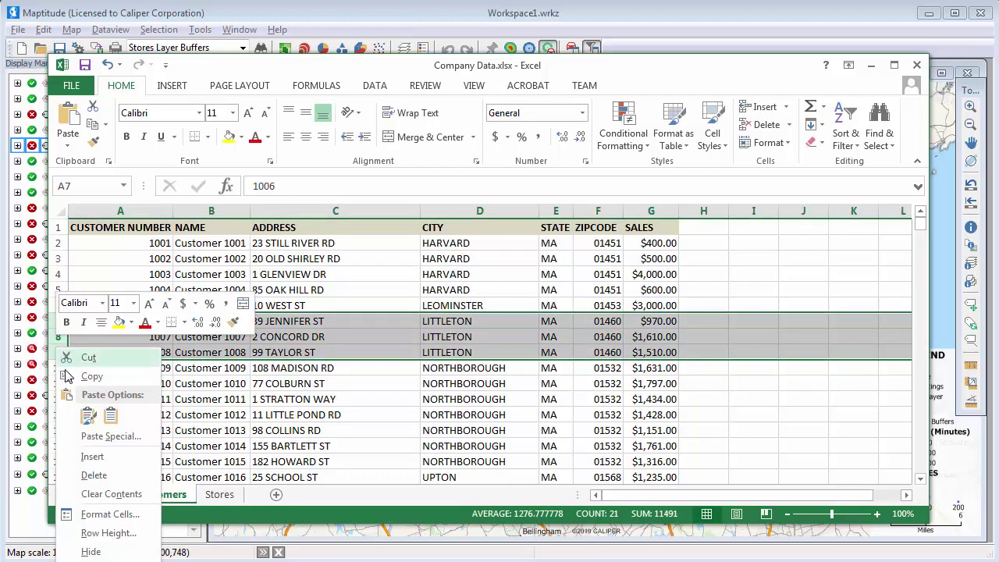
pyautogui.click(93, 475)
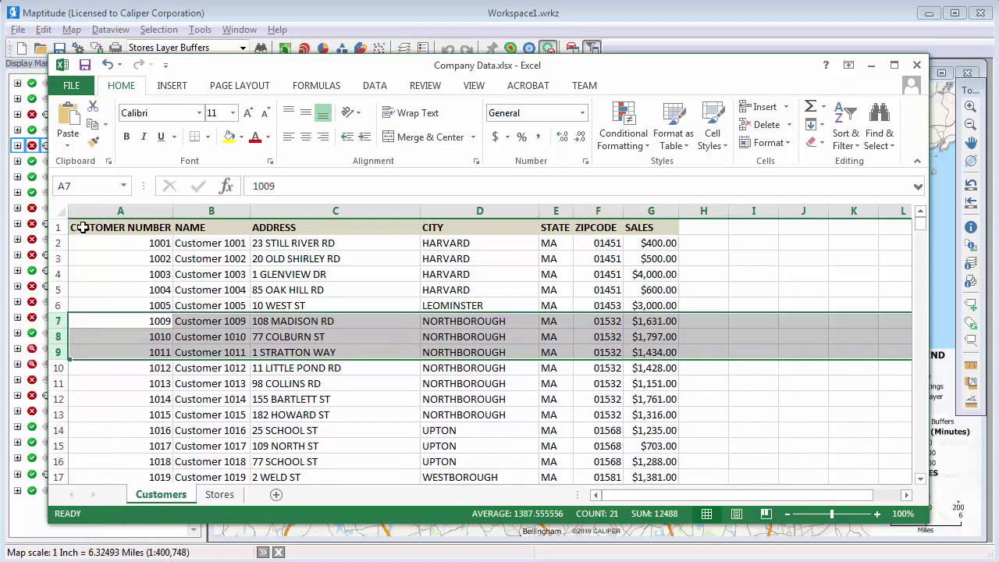
pyautogui.click(84, 65)
pyautogui.click(86, 14)
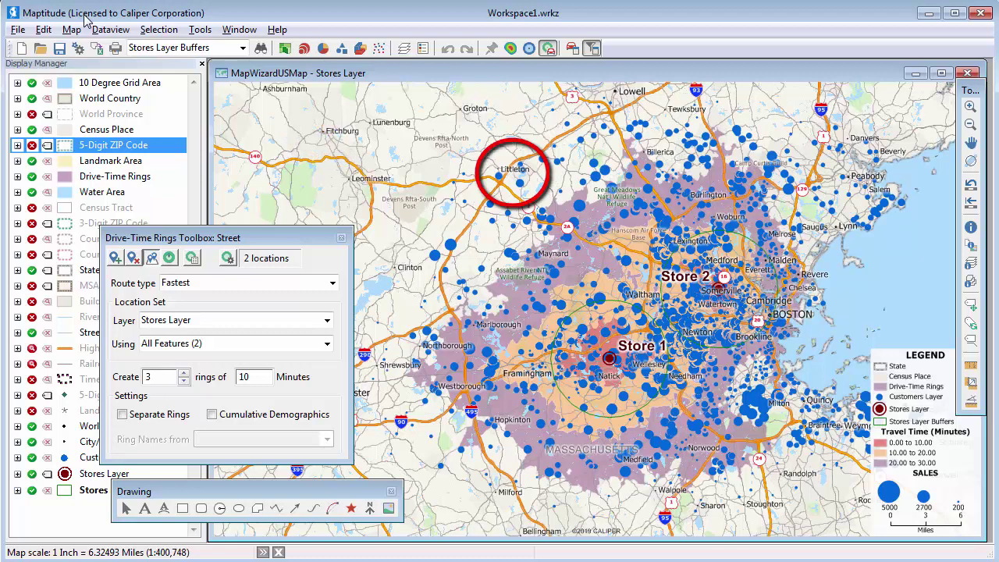
# Update the Customers layer's linked records from the edited spreadsheet and accept the locate results
pyautogui.click(72, 31)
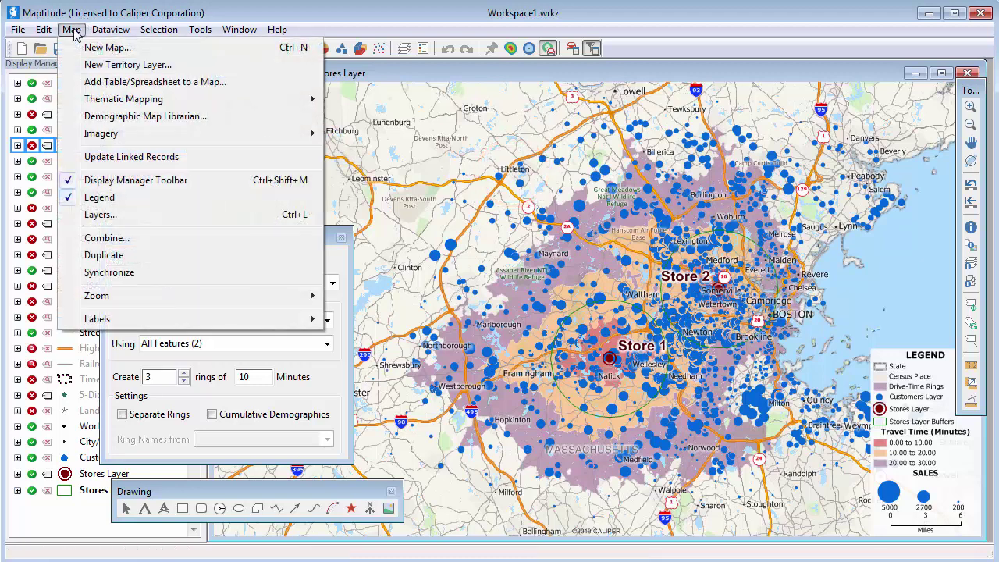
pyautogui.click(131, 157)
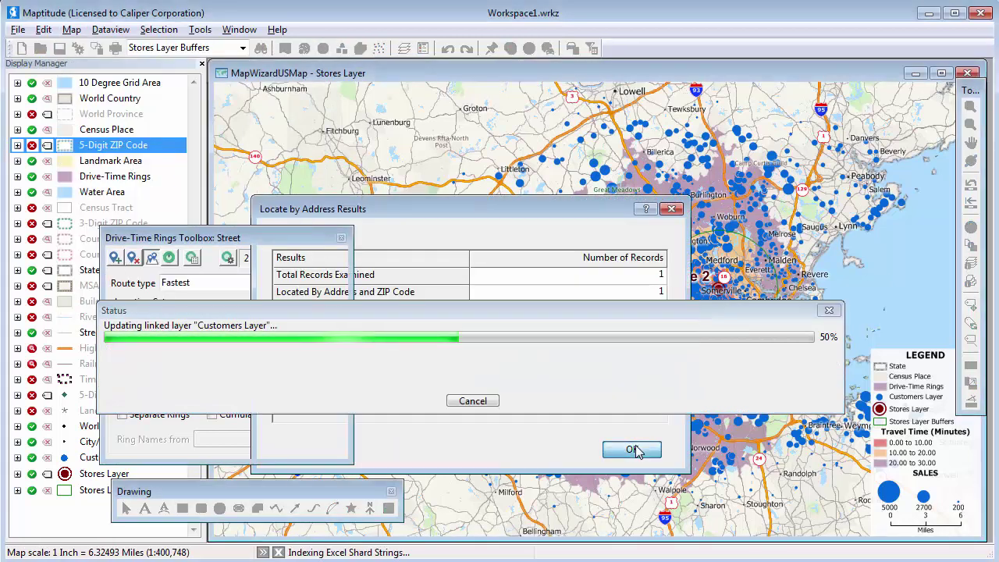
pyautogui.click(632, 449)
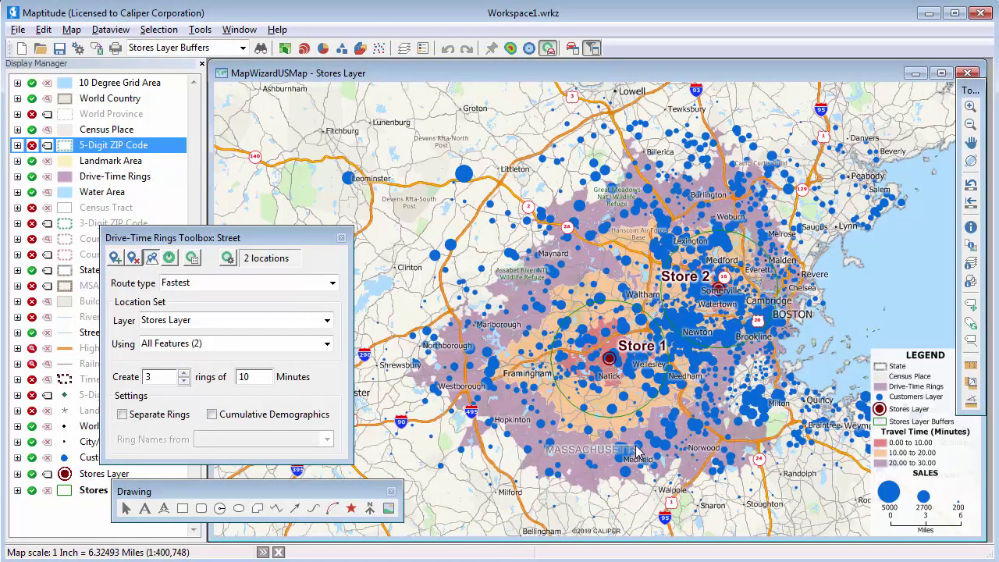